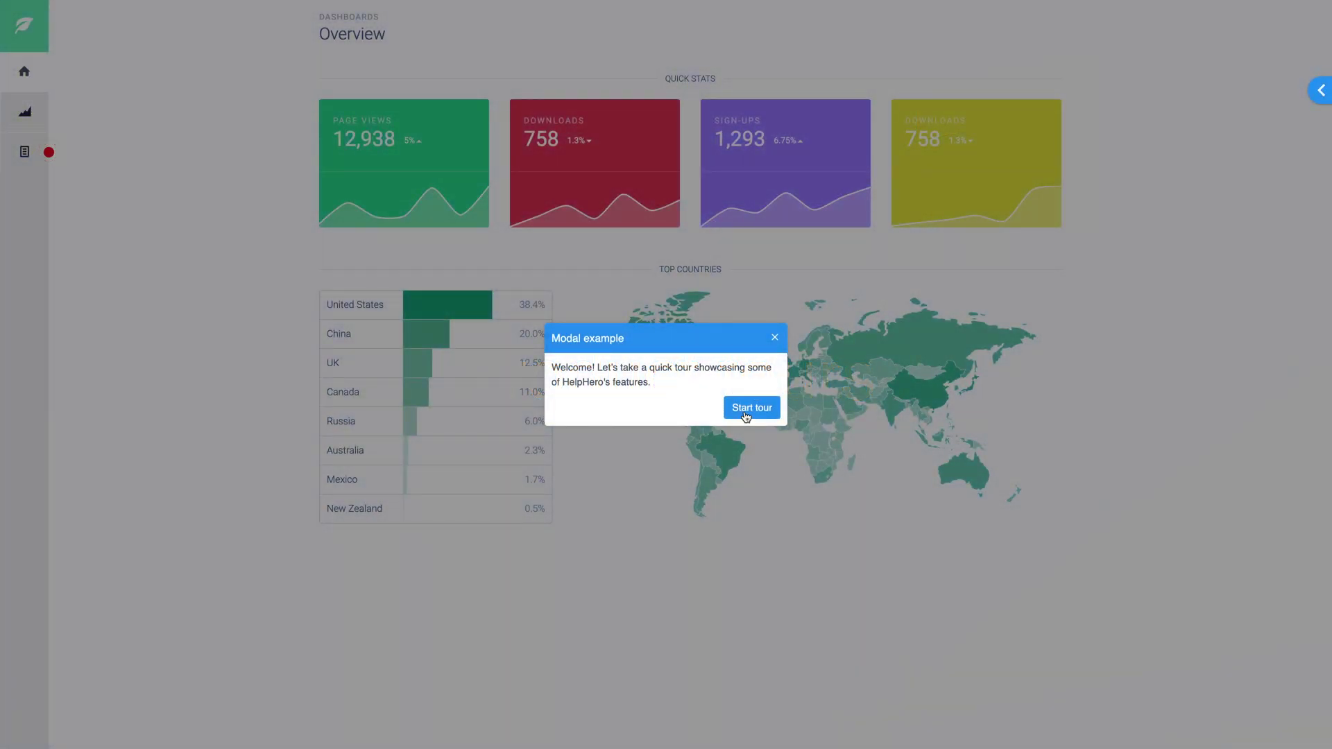
Run the demo tour through the toast, highlight, Metrics chart, rich text and dynamic content steps to its end.
{"action": "left_click", "coordinate": [750, 408]}
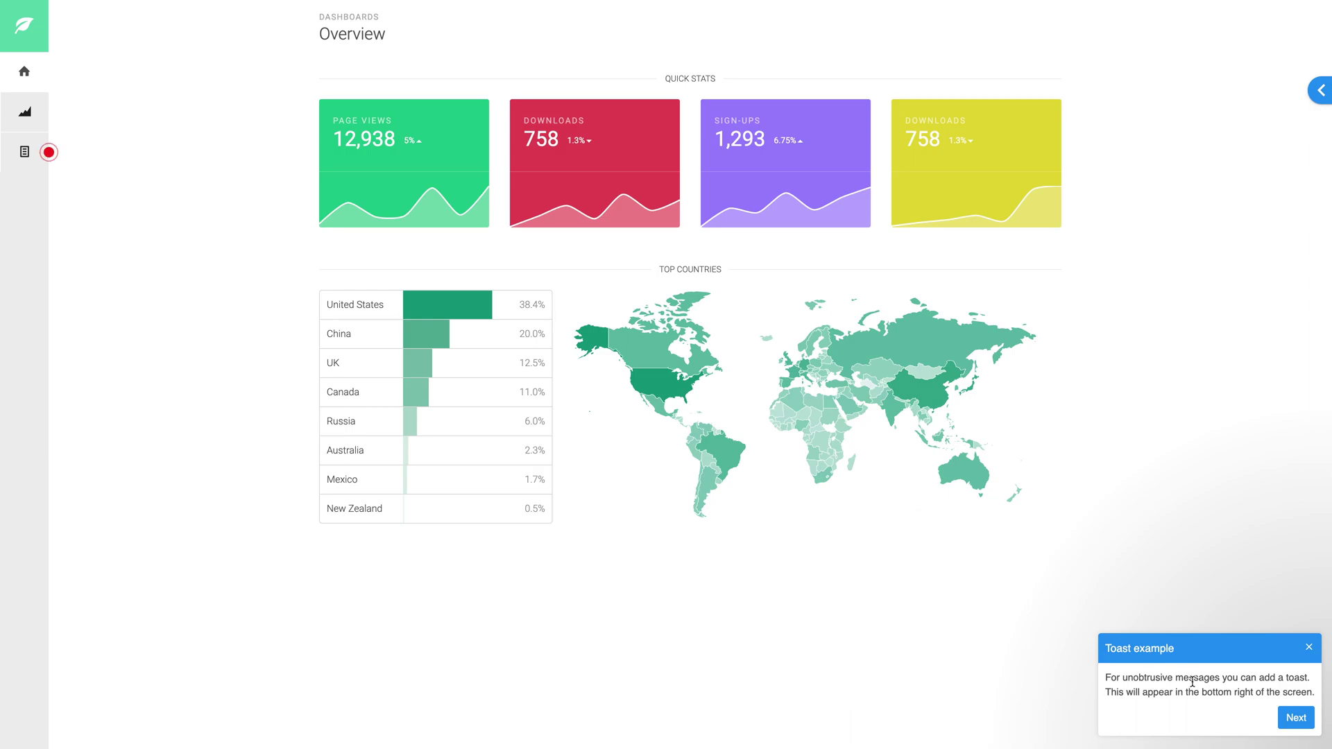
{"action": "left_click", "coordinate": [1294, 719]}
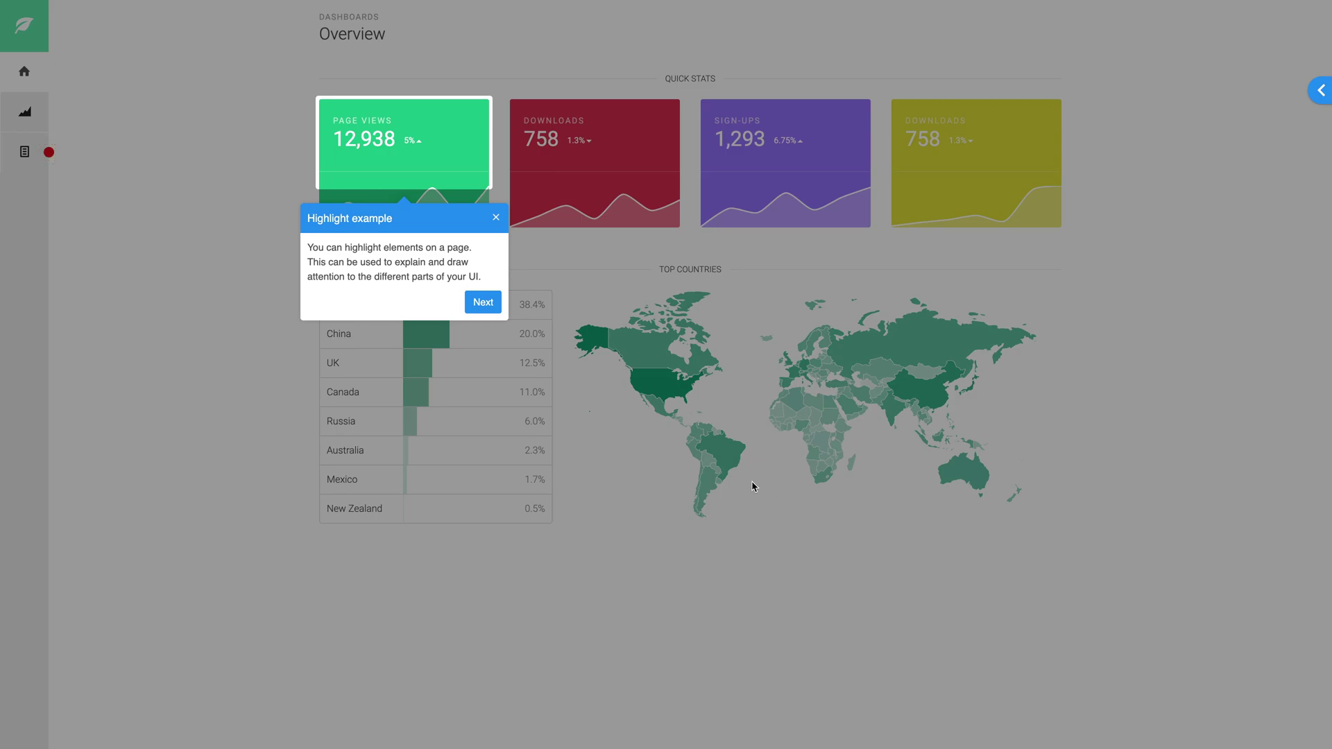
{"action": "left_click", "coordinate": [486, 305]}
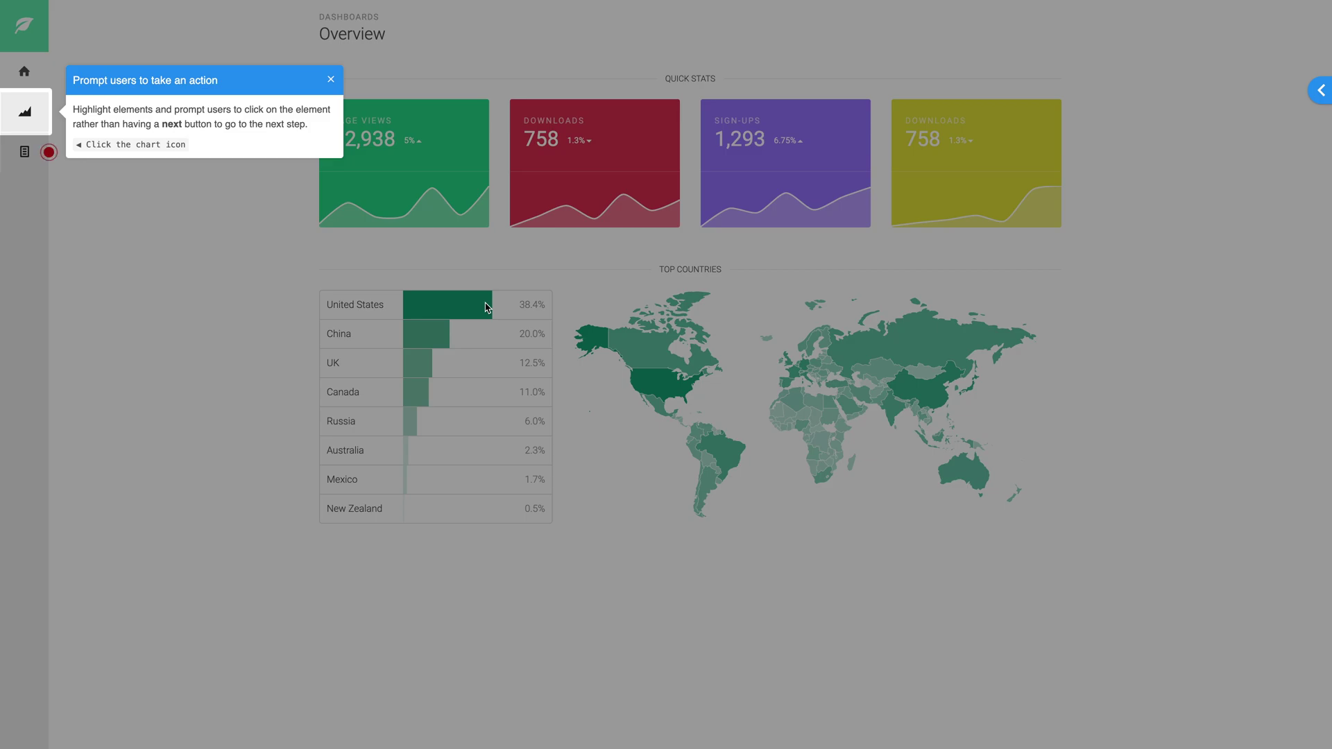
{"action": "left_click", "coordinate": [22, 113]}
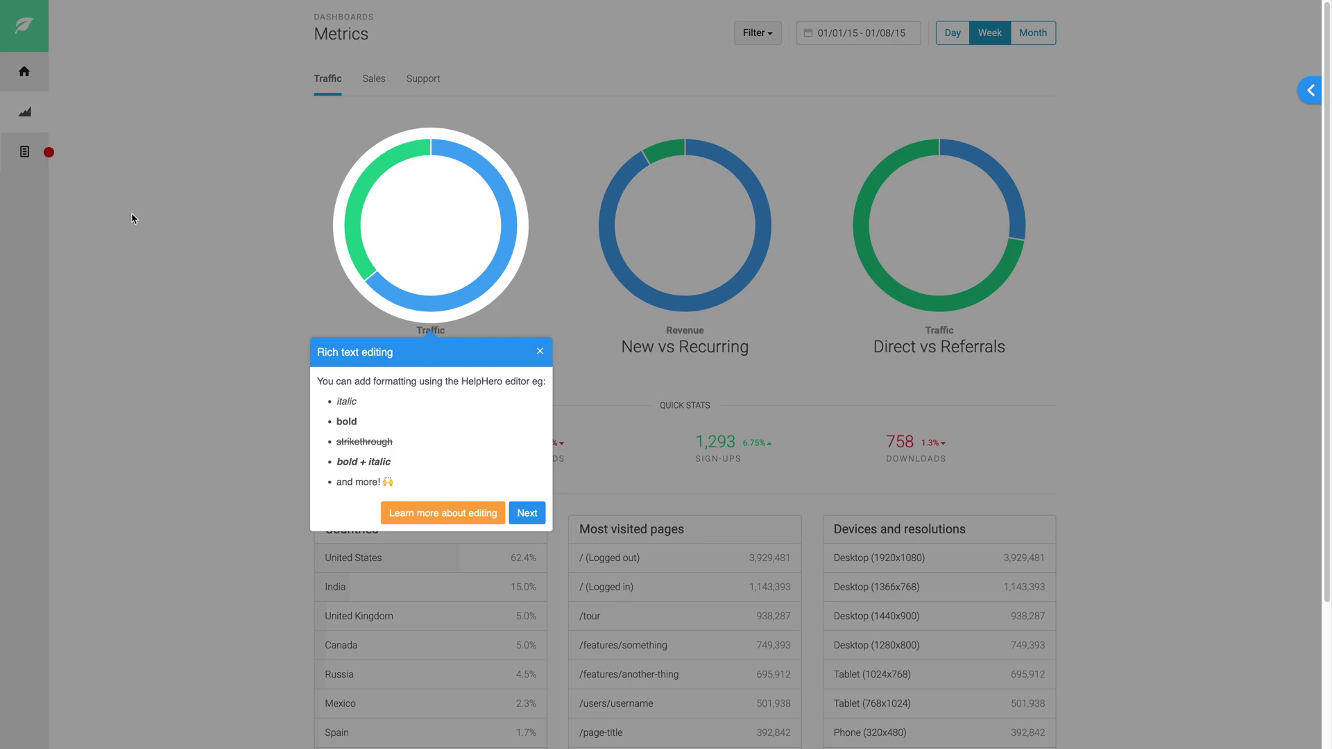
{"action": "left_click", "coordinate": [527, 512]}
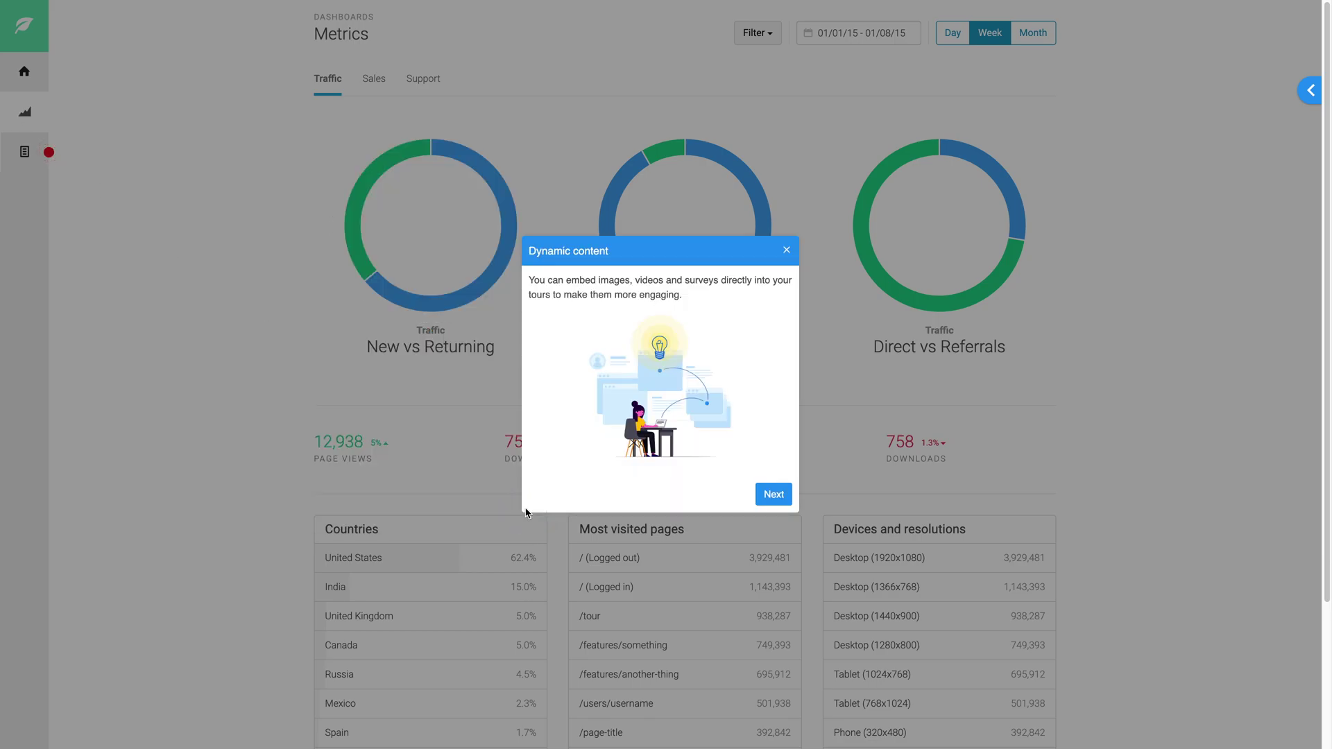
{"action": "left_click", "coordinate": [767, 495]}
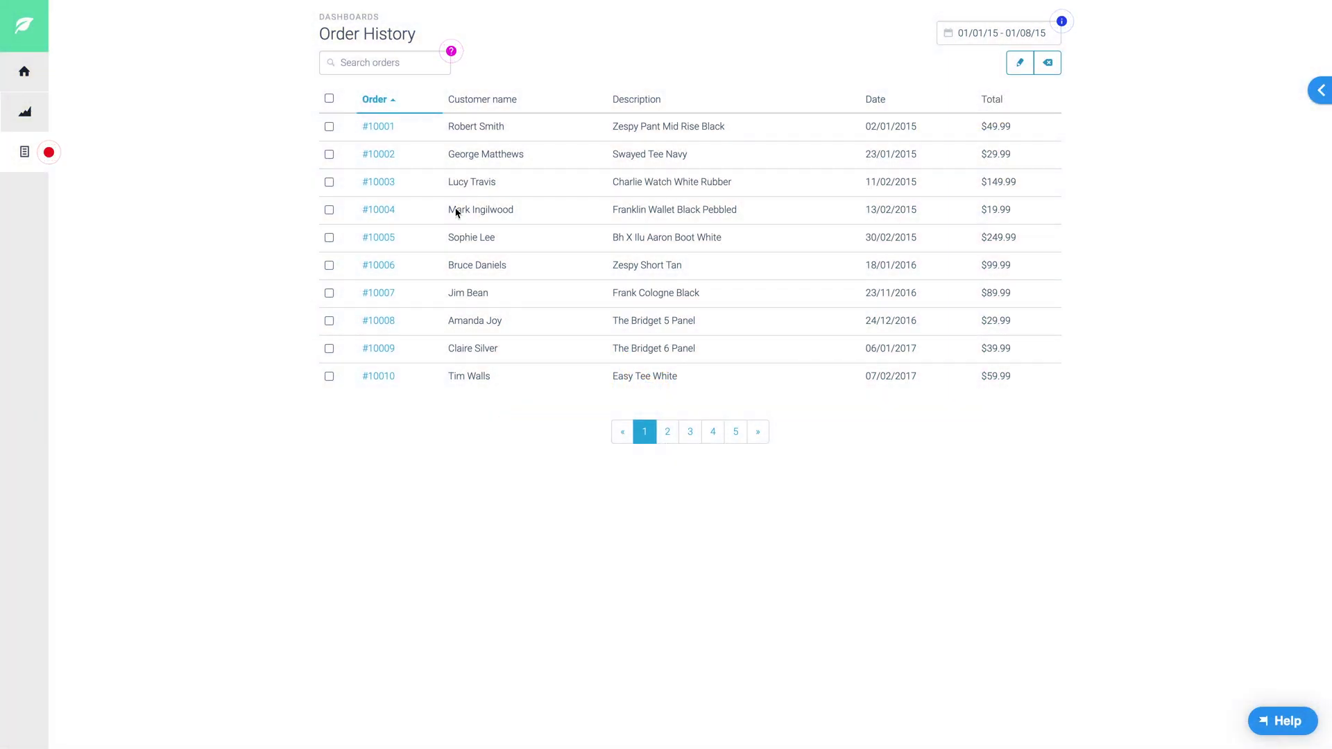
Reveal the order search hint, then complete the Edit order tour by sending a comment on order #10001.
{"action": "left_click", "coordinate": [451, 52]}
{"action": "mouse_move", "coordinate": [45, 156]}
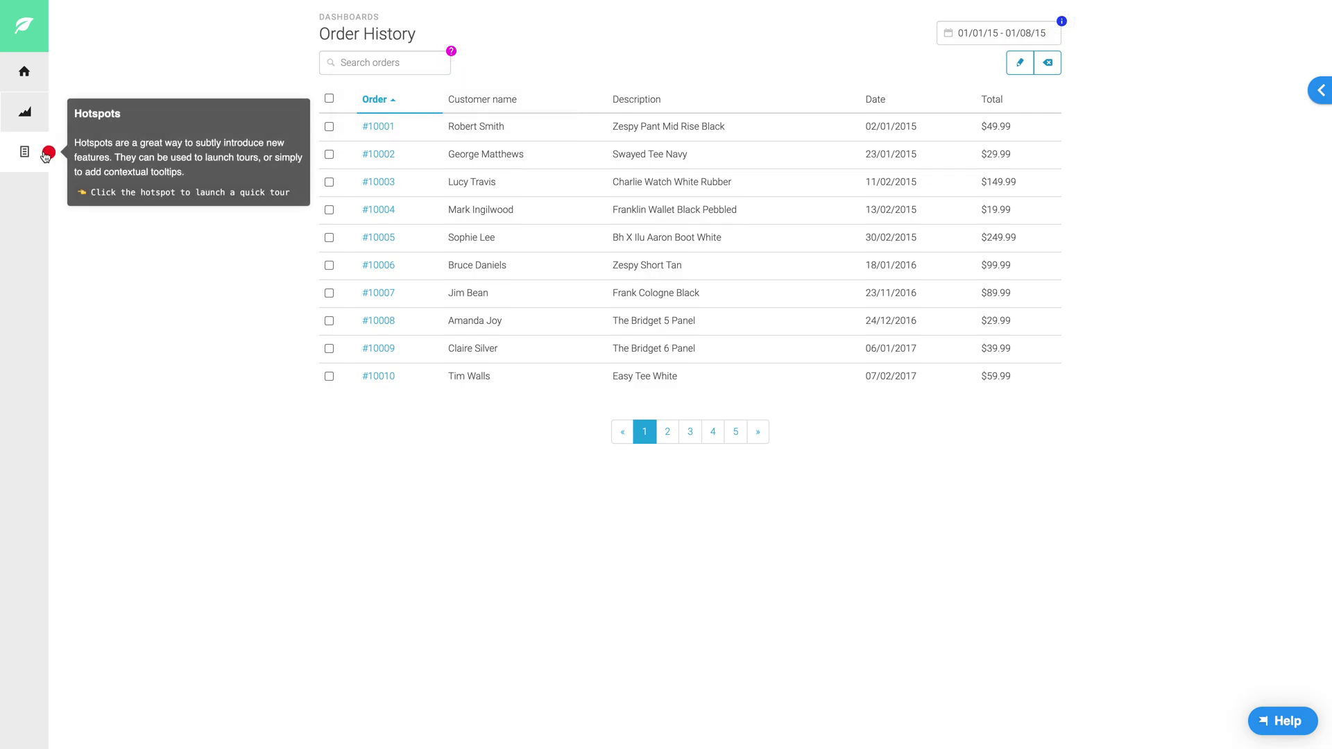
{"action": "left_click", "coordinate": [45, 155]}
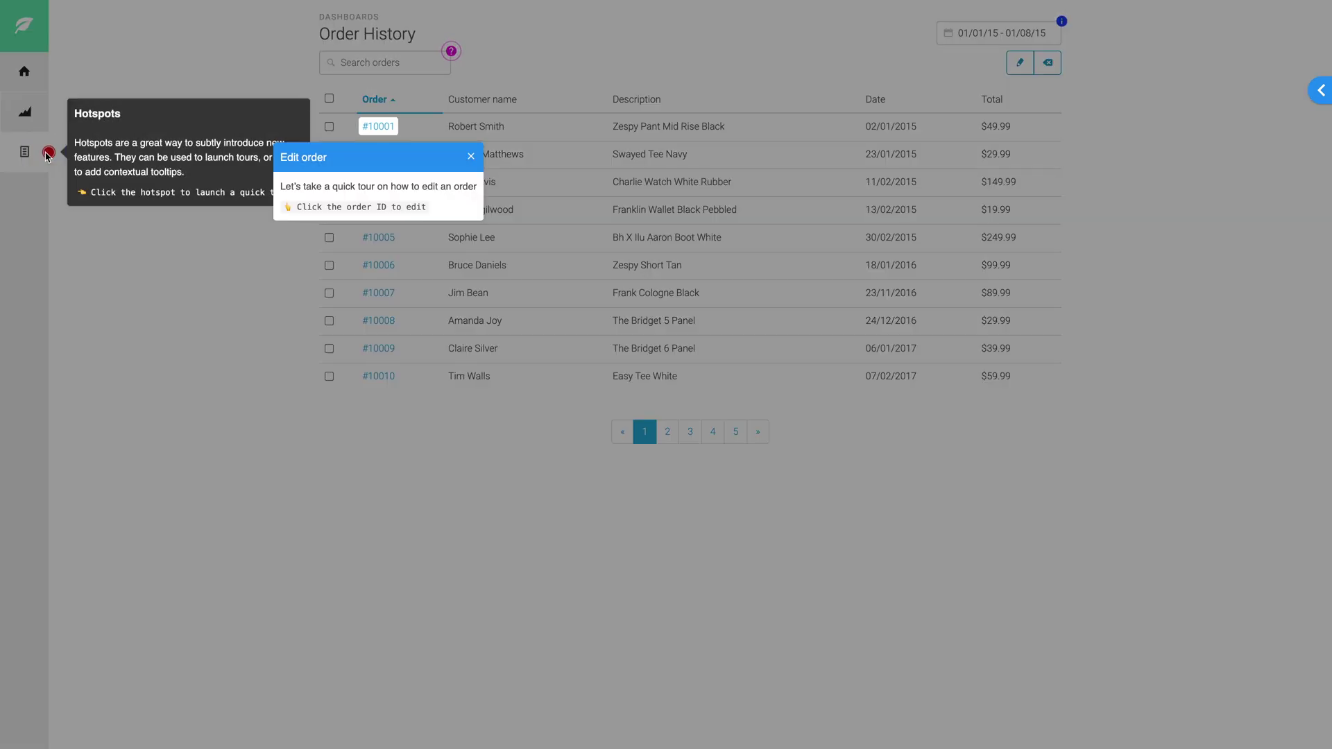
{"action": "left_click", "coordinate": [371, 130]}
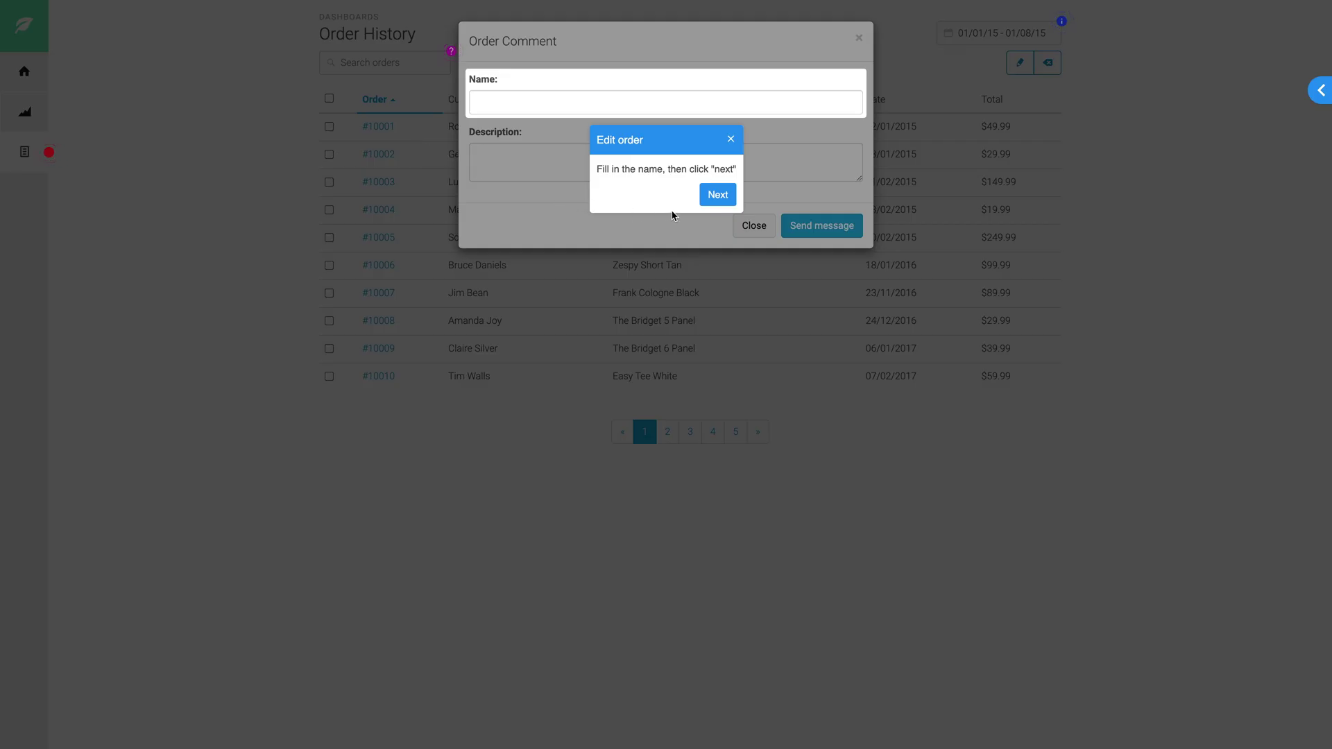
{"action": "left_click", "coordinate": [718, 198]}
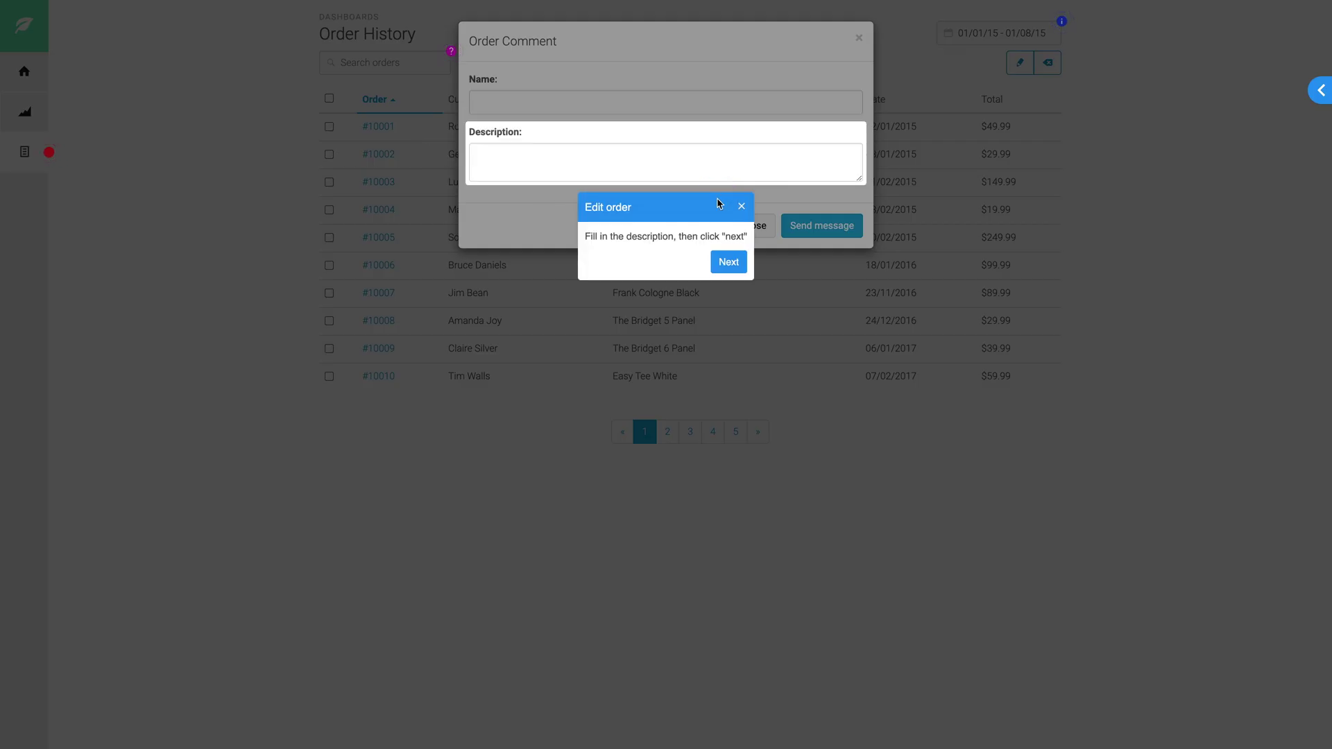
{"action": "left_click", "coordinate": [727, 262]}
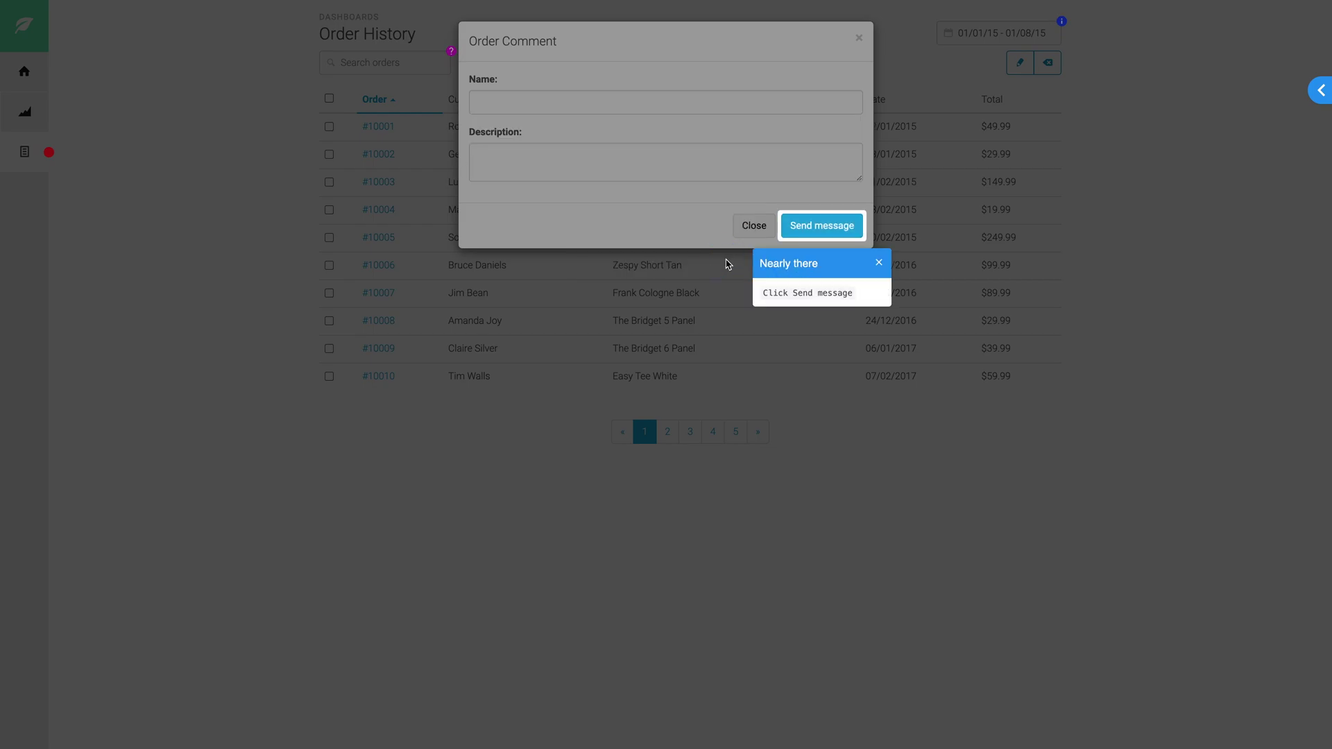
{"action": "left_click", "coordinate": [809, 233]}
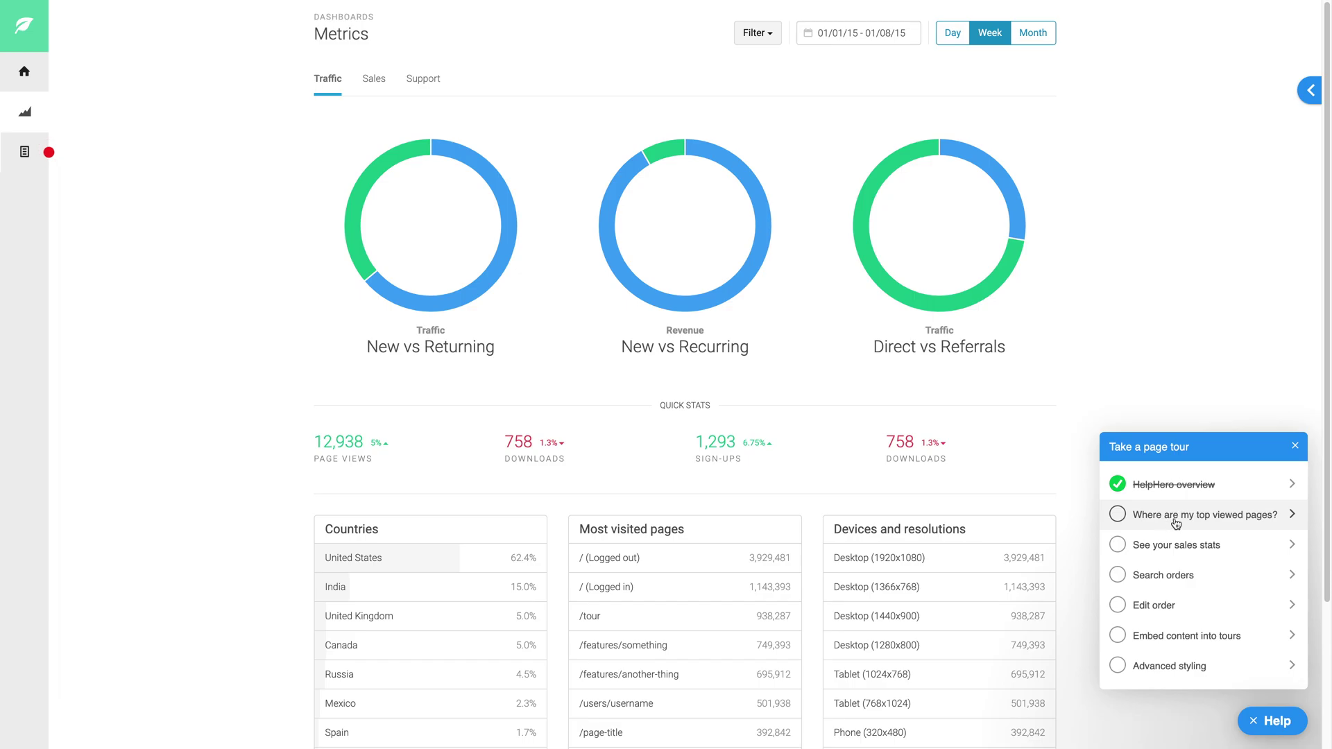
Complete the 'Where are my top viewed pages?' tour on the Support stats view.
{"action": "left_click", "coordinate": [1176, 521]}
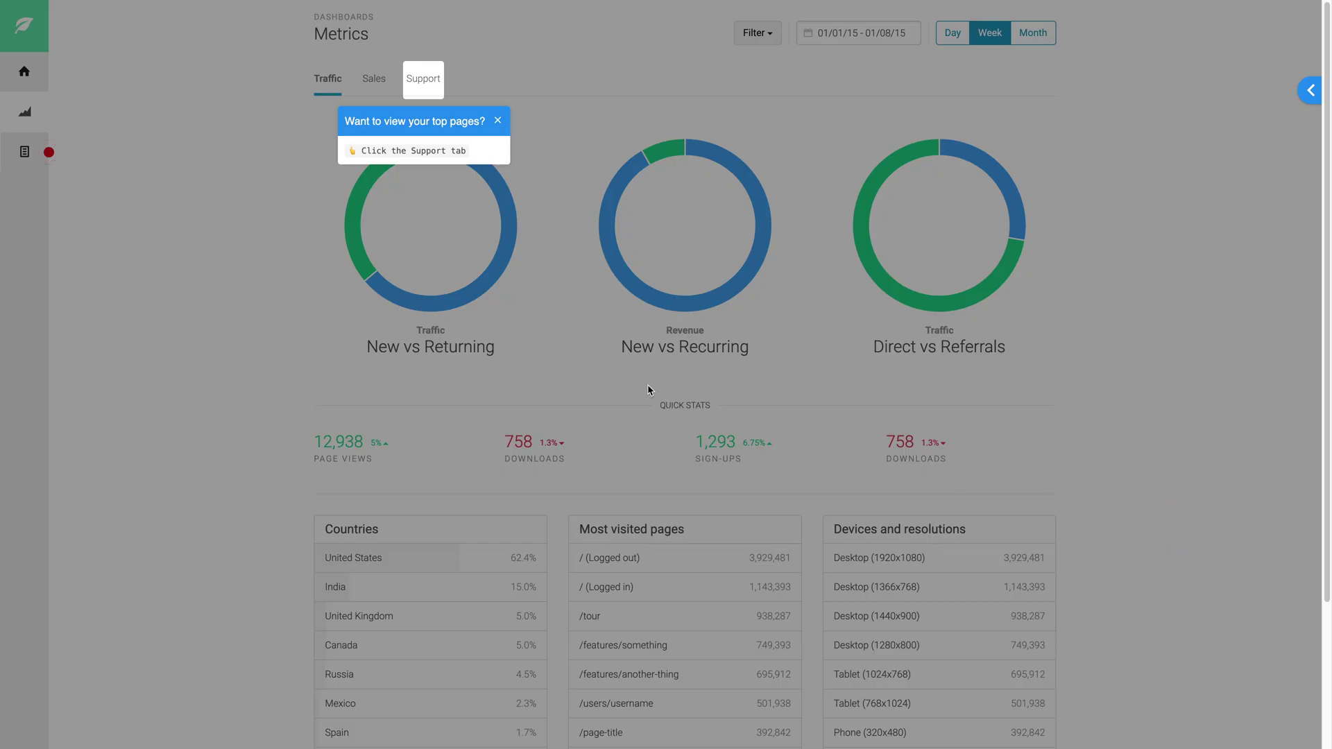
{"action": "left_click", "coordinate": [427, 81]}
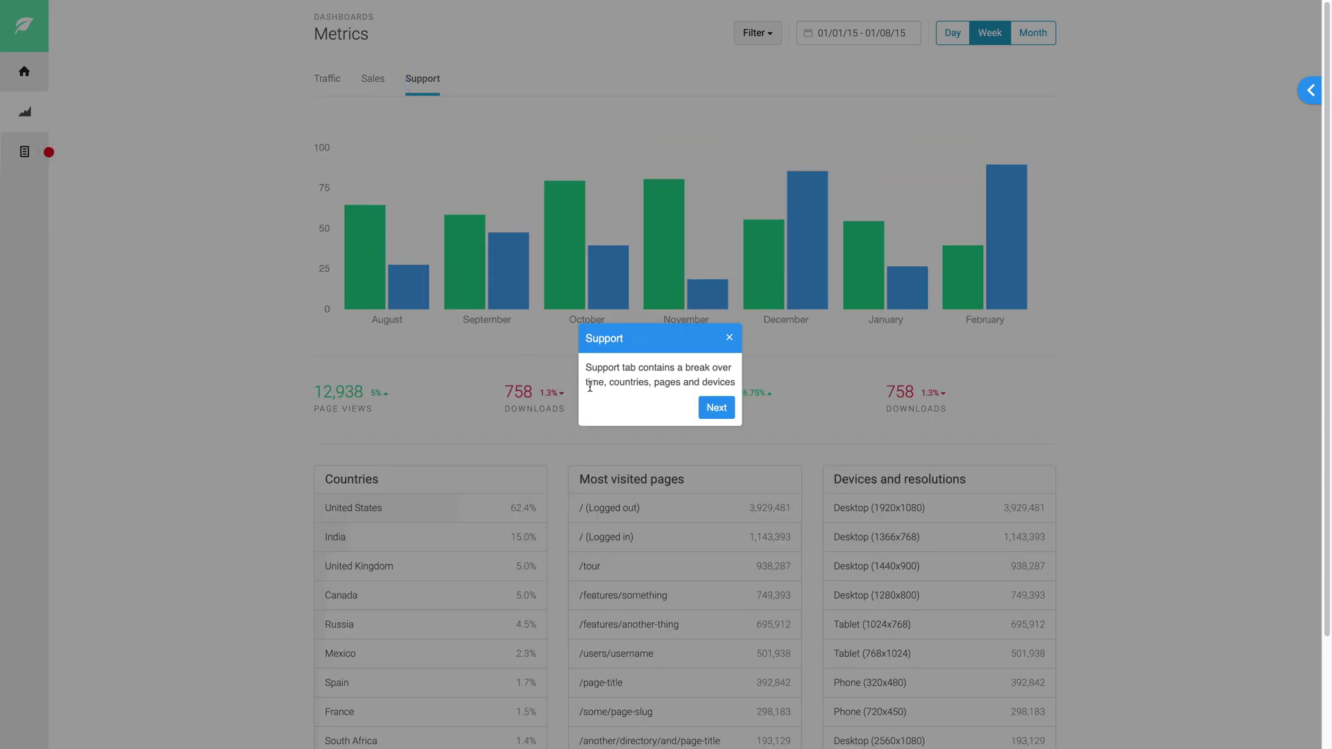
{"action": "left_click", "coordinate": [729, 408]}
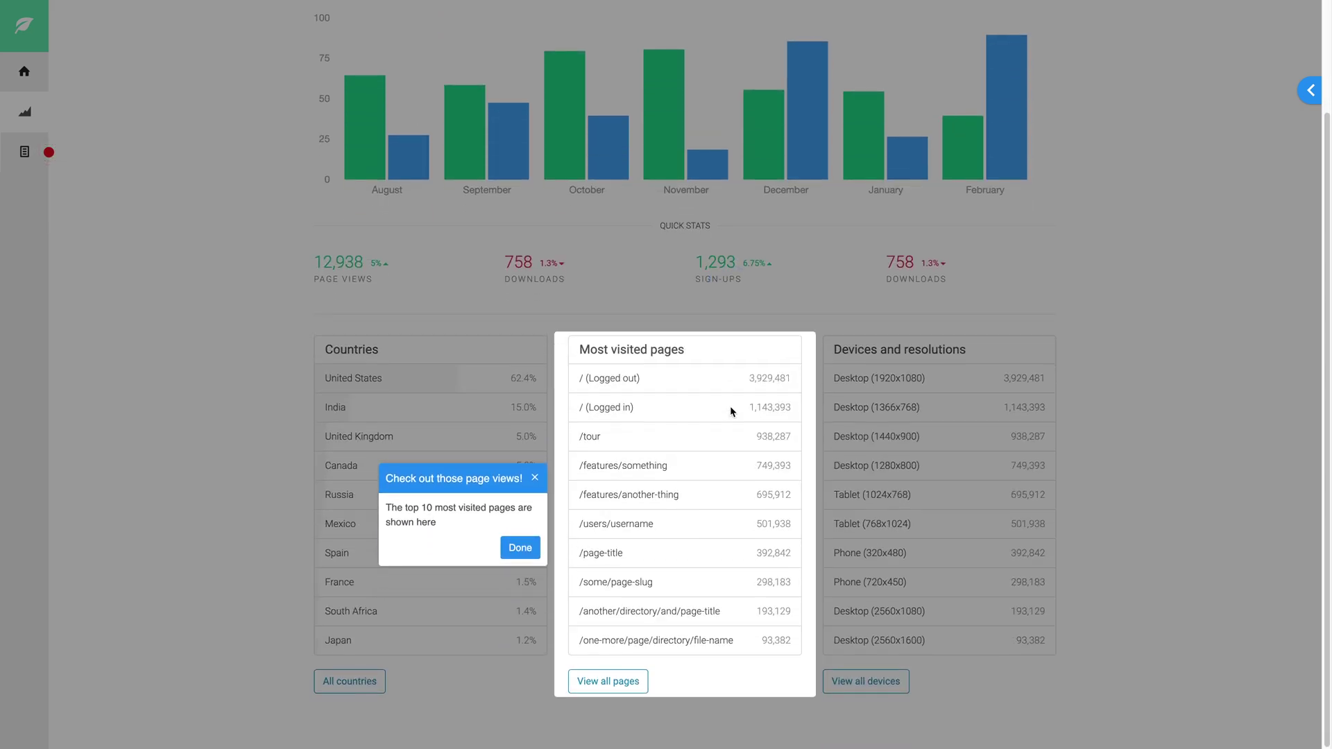
{"action": "left_click", "coordinate": [521, 549]}
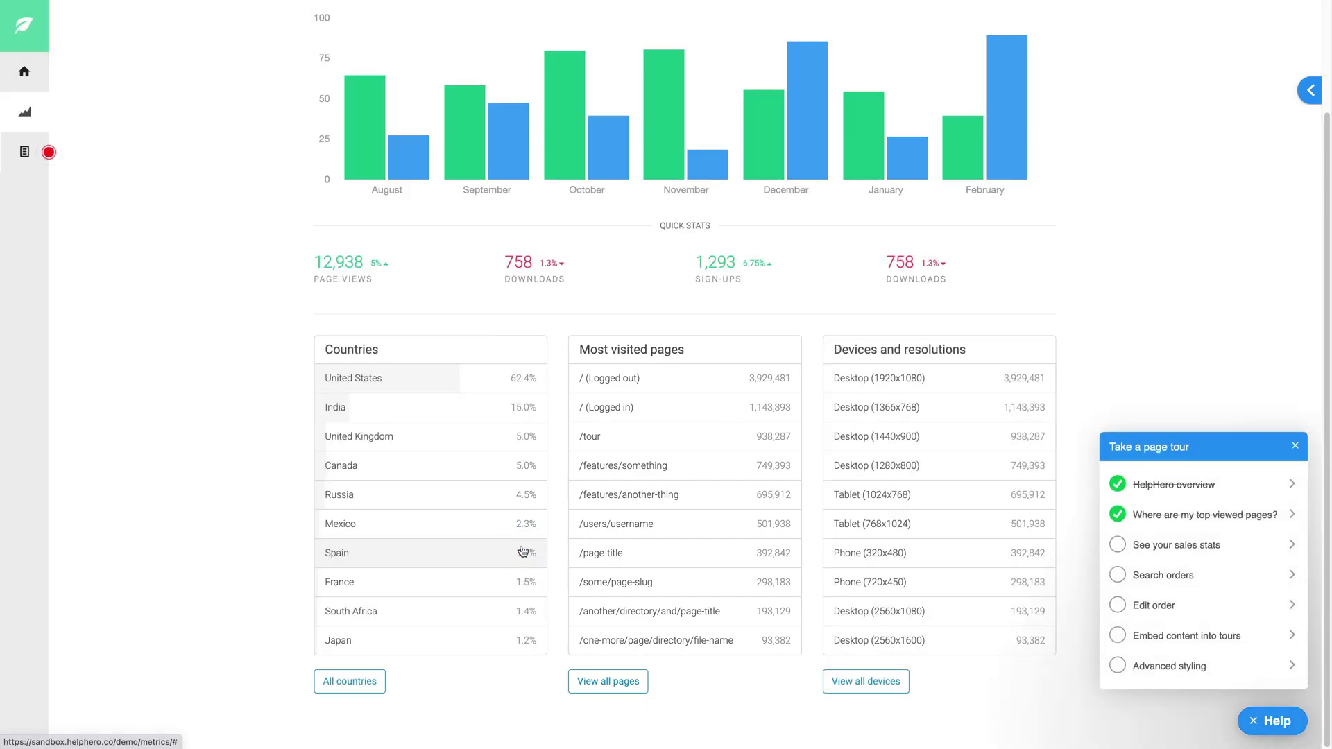
Complete the 'See your sales stats' tour through the Sales, date range and quick stats steps.
{"action": "left_click", "coordinate": [1179, 547]}
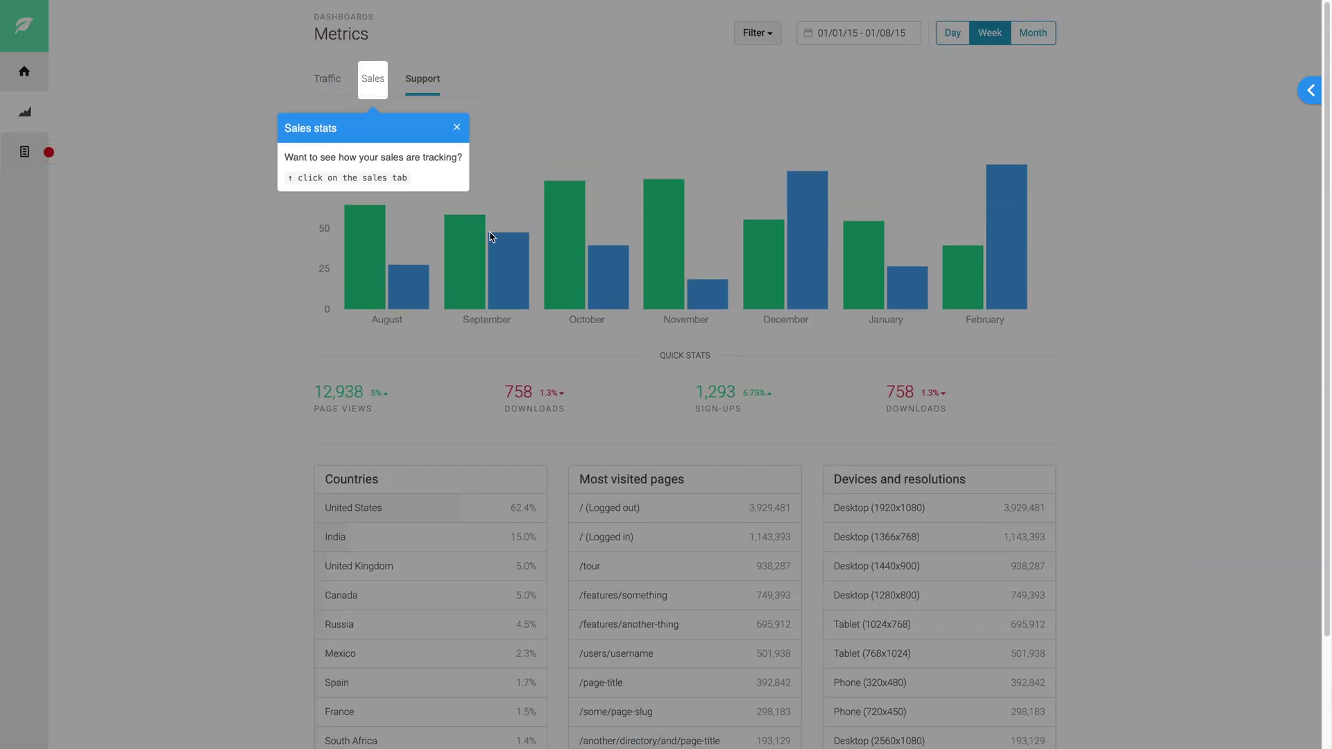
{"action": "left_click", "coordinate": [373, 81]}
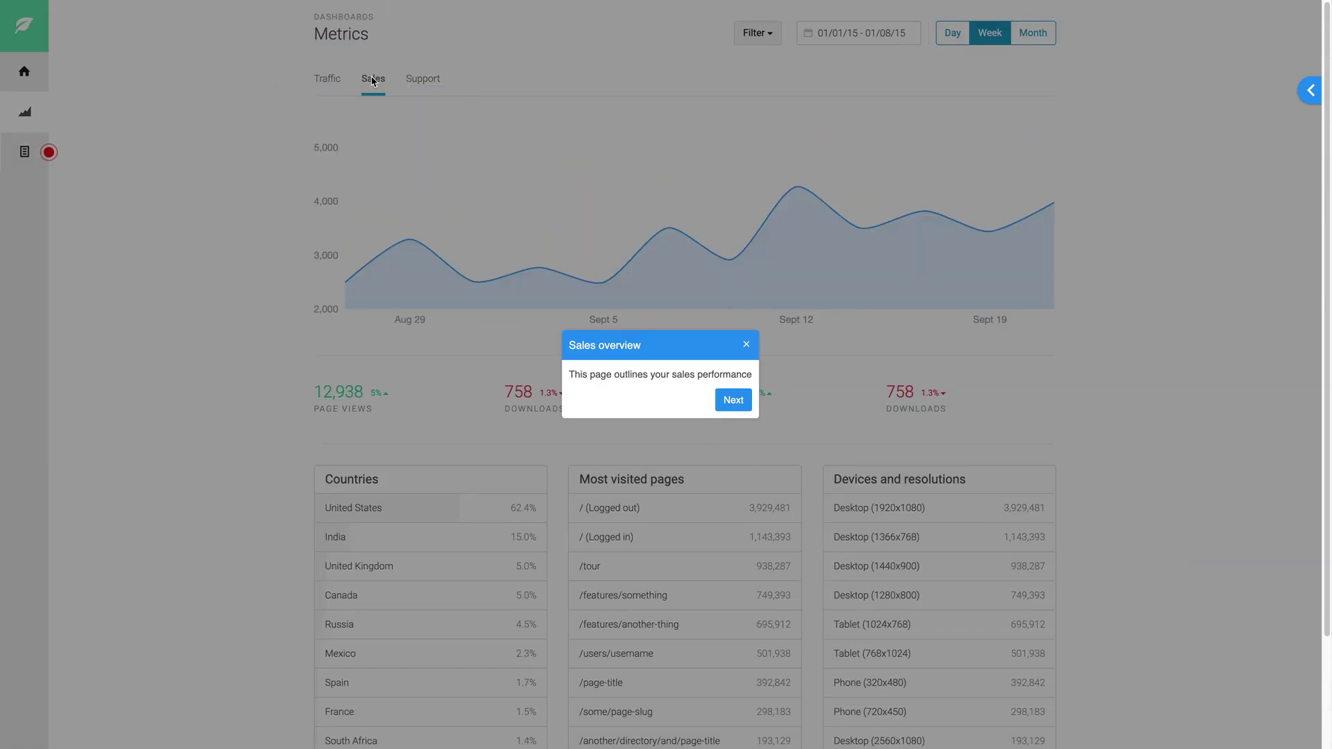
{"action": "left_click", "coordinate": [734, 401]}
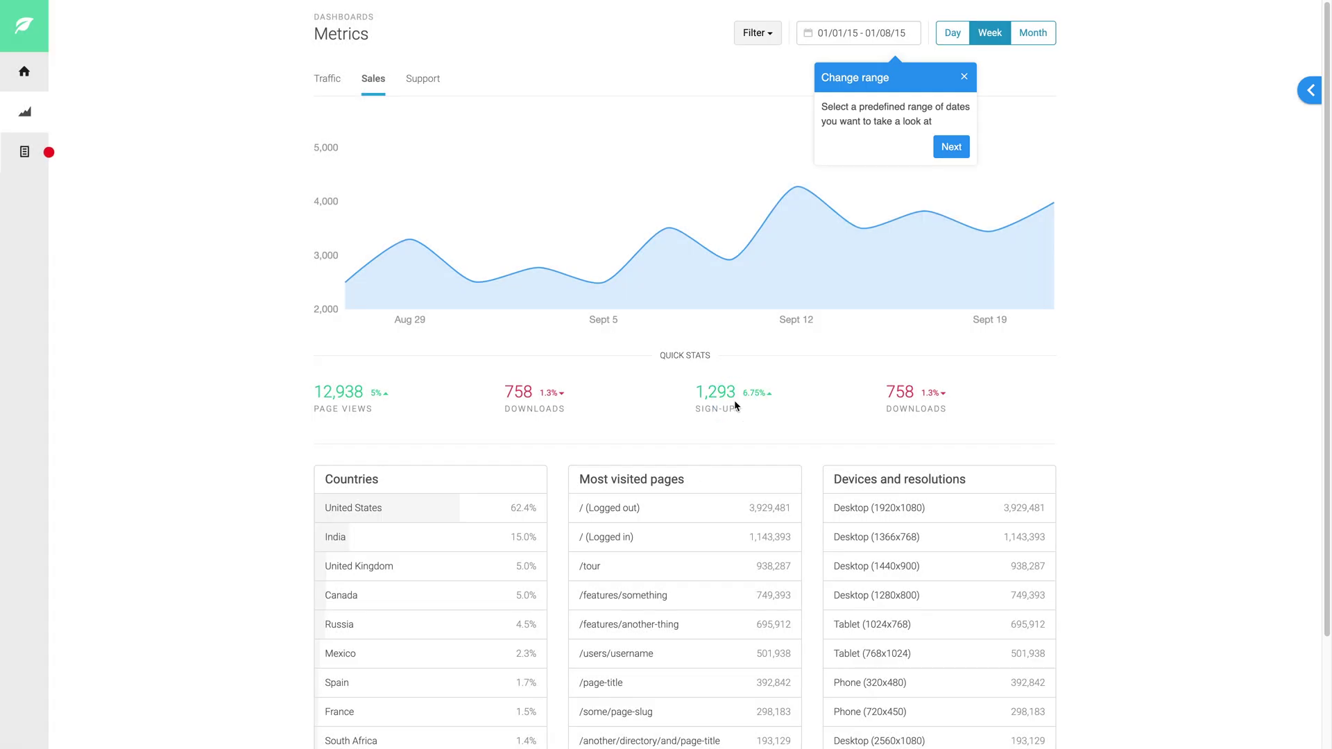
{"action": "left_click", "coordinate": [947, 145]}
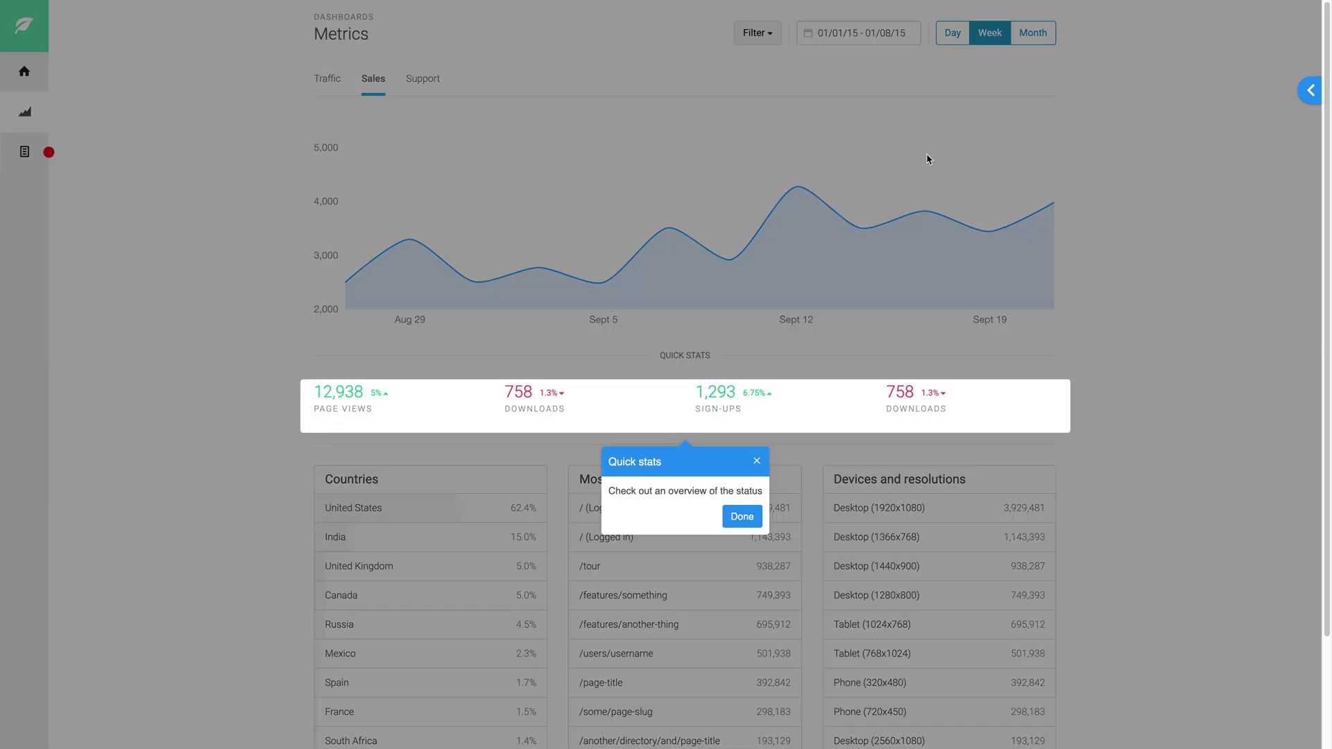
{"action": "left_click", "coordinate": [741, 517]}
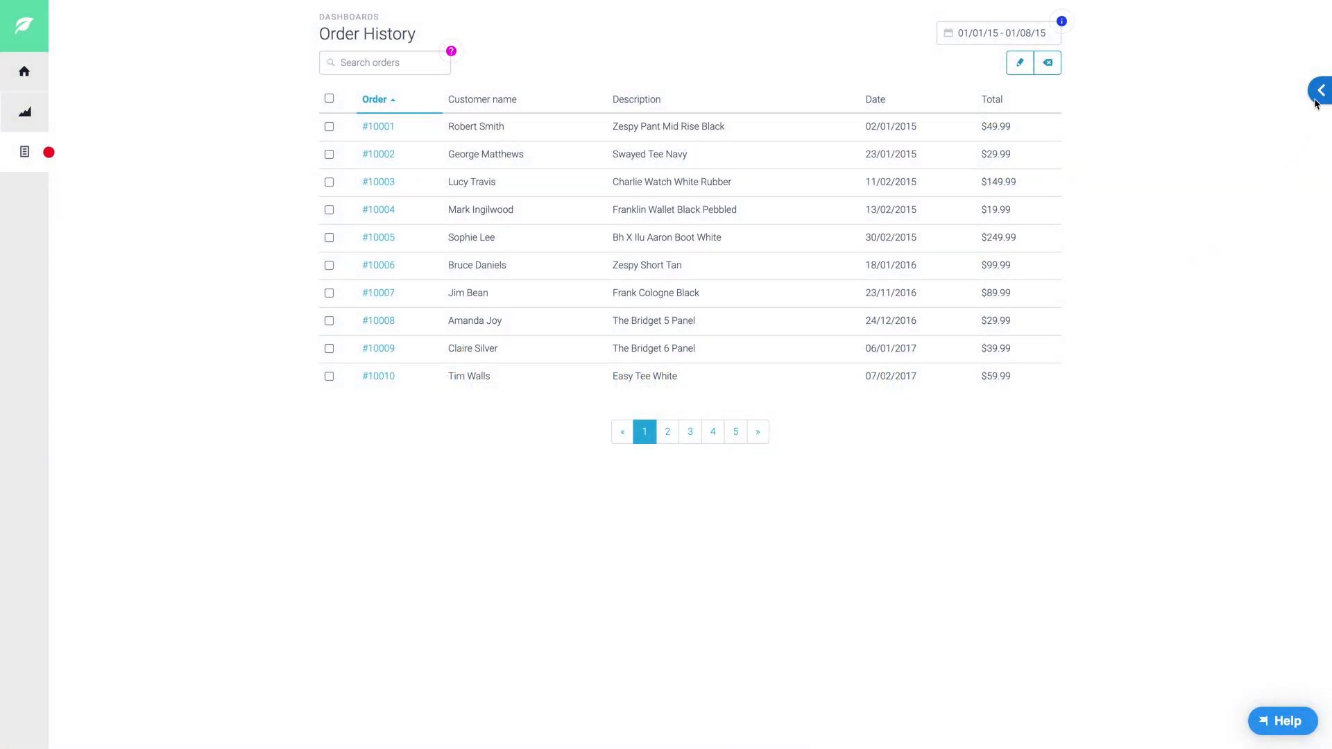
Open the Search orders tour in the HelpHero editor sidebar.
{"action": "left_click", "coordinate": [1317, 97]}
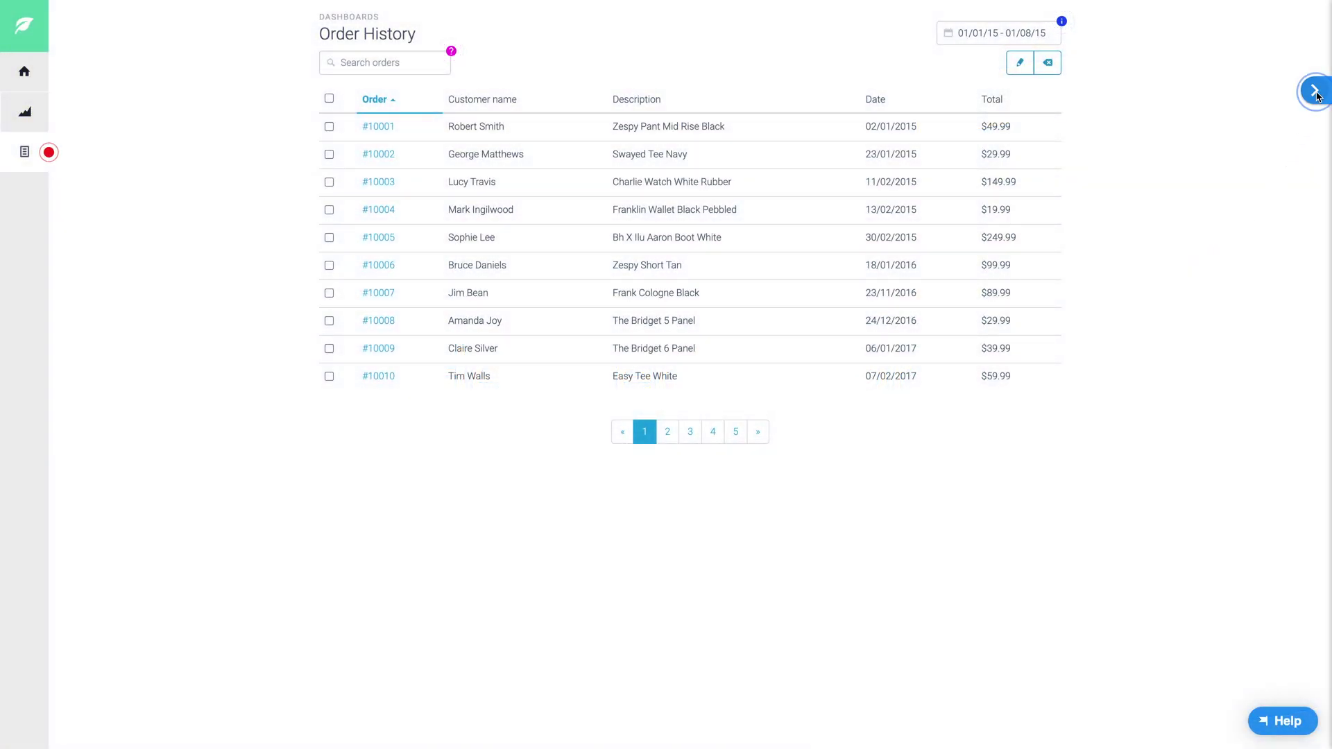
{"action": "left_click", "coordinate": [1209, 411]}
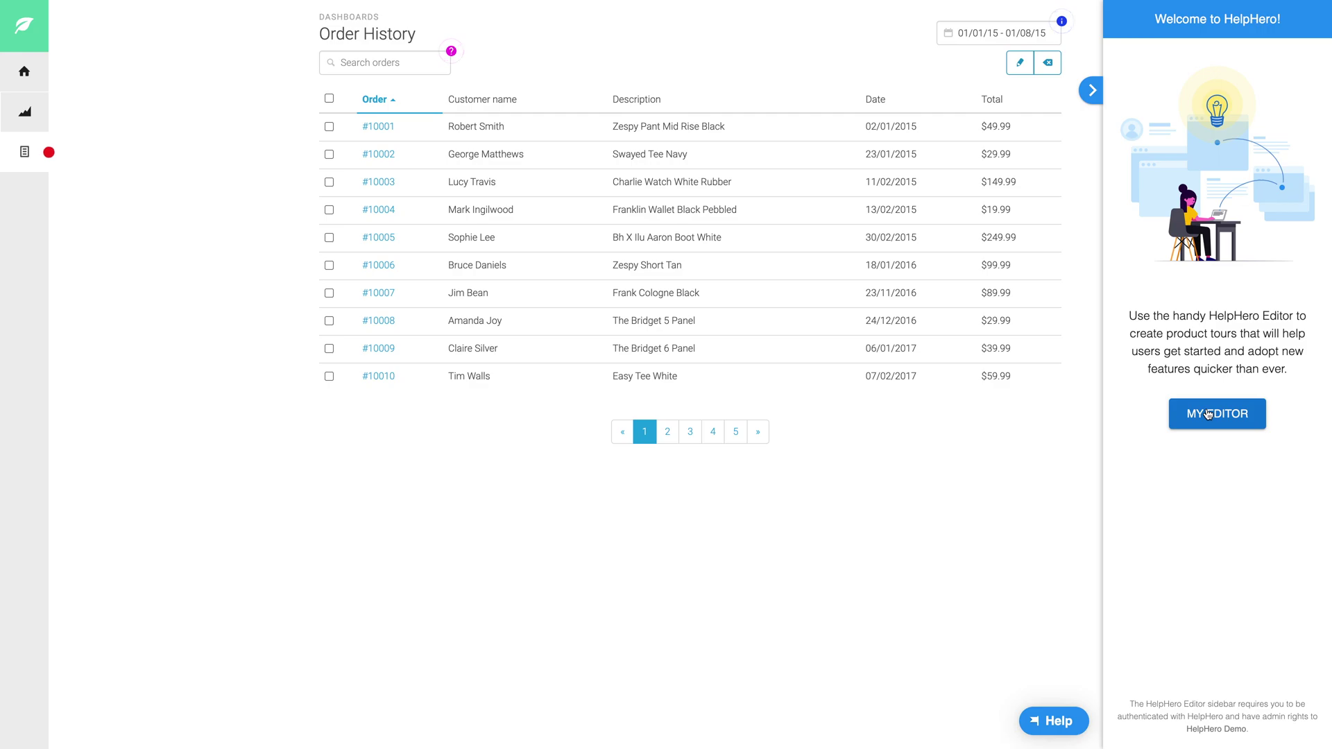
{"action": "left_click", "coordinate": [1209, 89]}
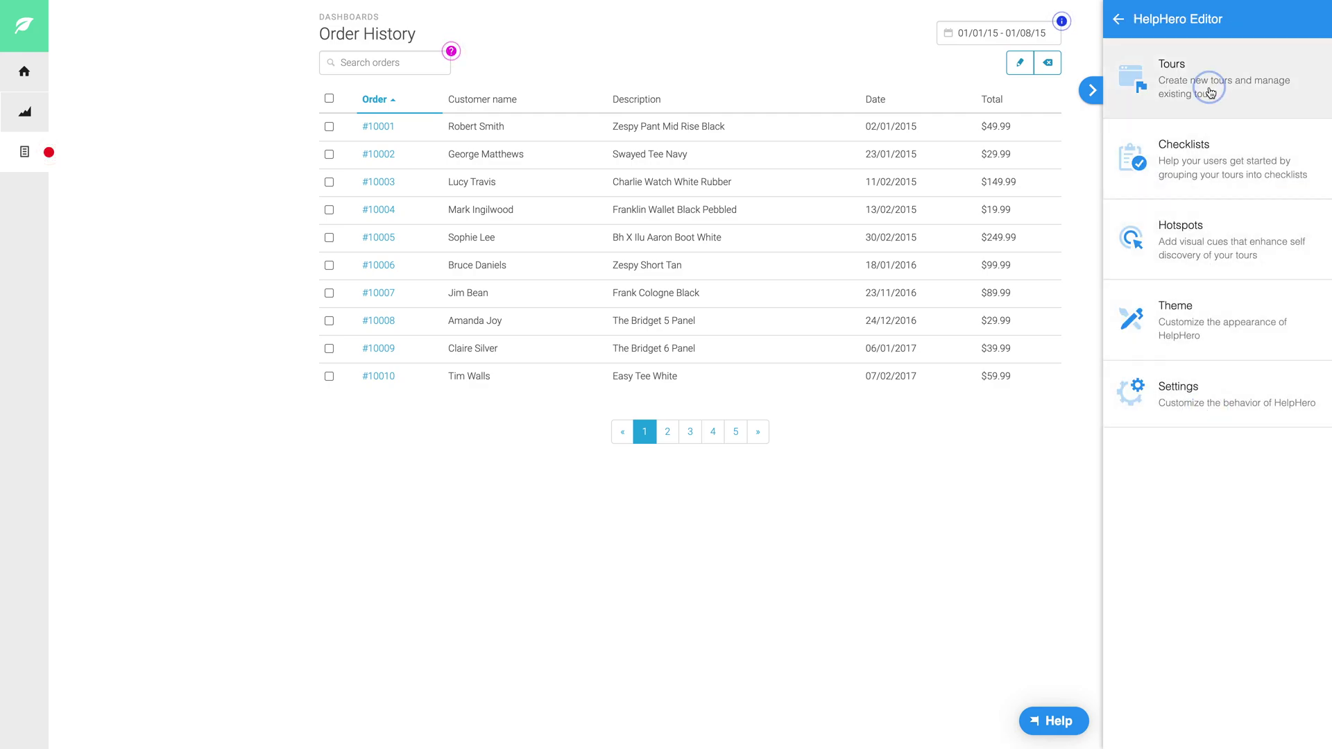
{"action": "left_click", "coordinate": [1208, 204]}
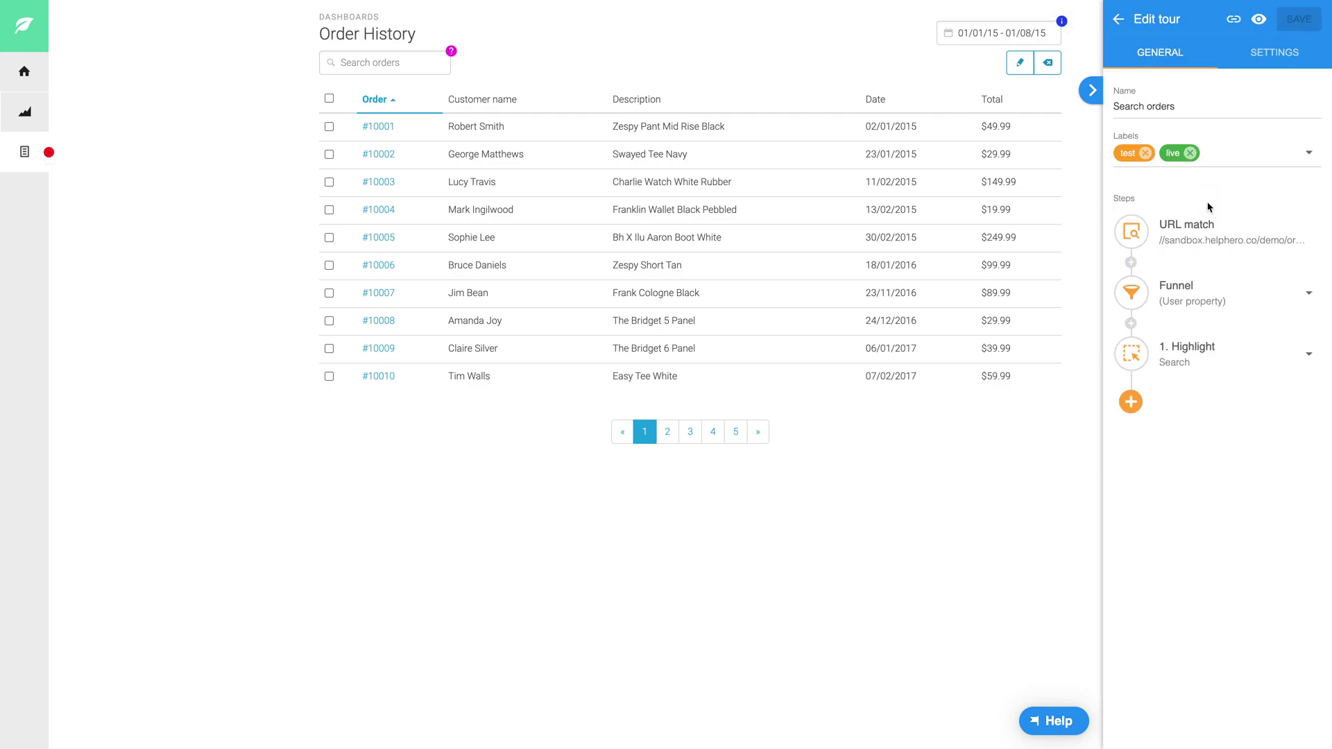
Add a Highlight step targeting the date-range field, save the tour, and open HelpHero Overview.
{"action": "left_click", "coordinate": [1130, 403]}
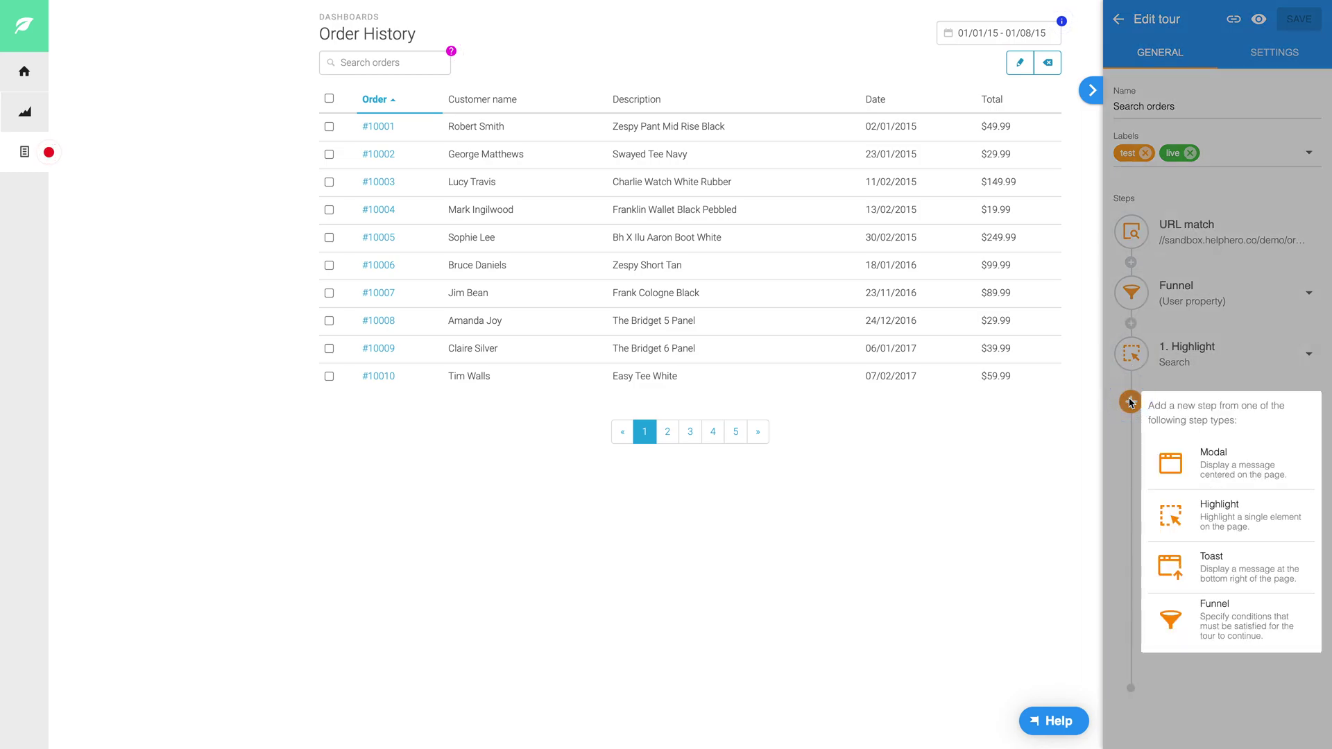
{"action": "left_click", "coordinate": [1226, 517]}
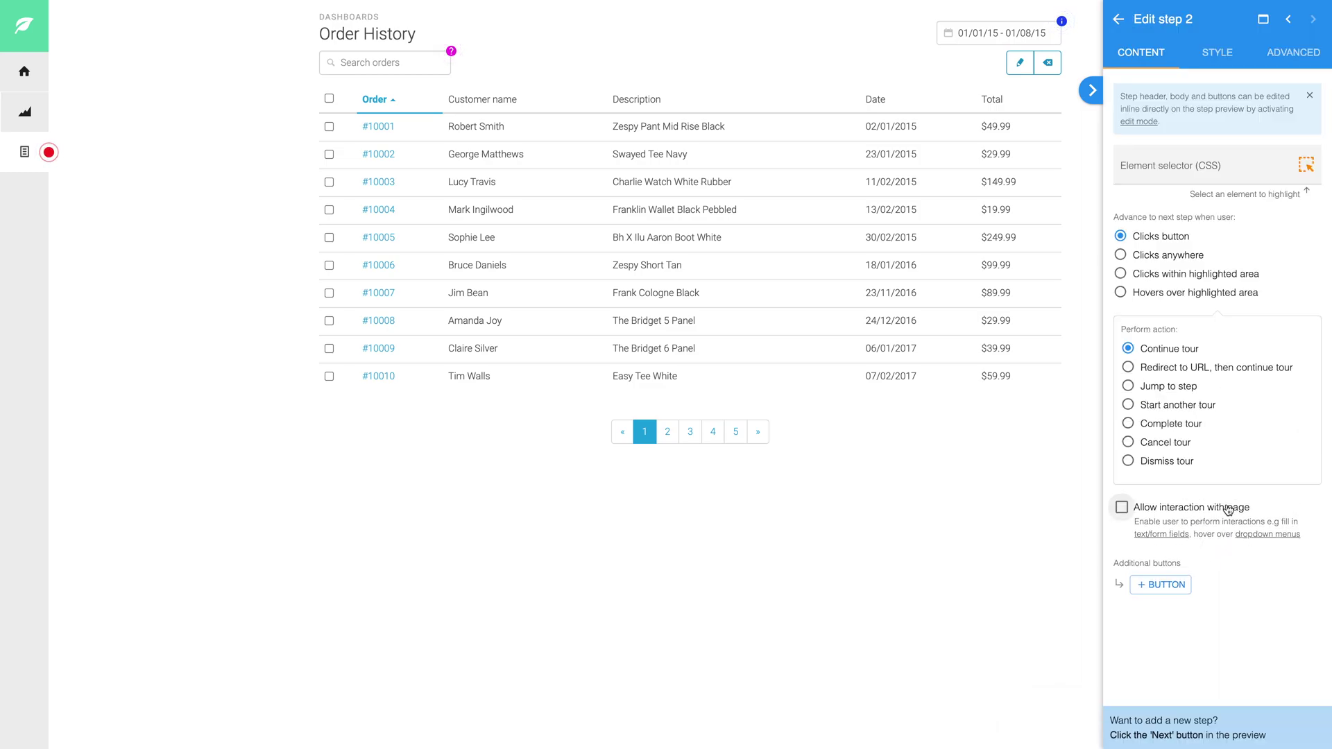
{"action": "left_click", "coordinate": [1306, 165]}
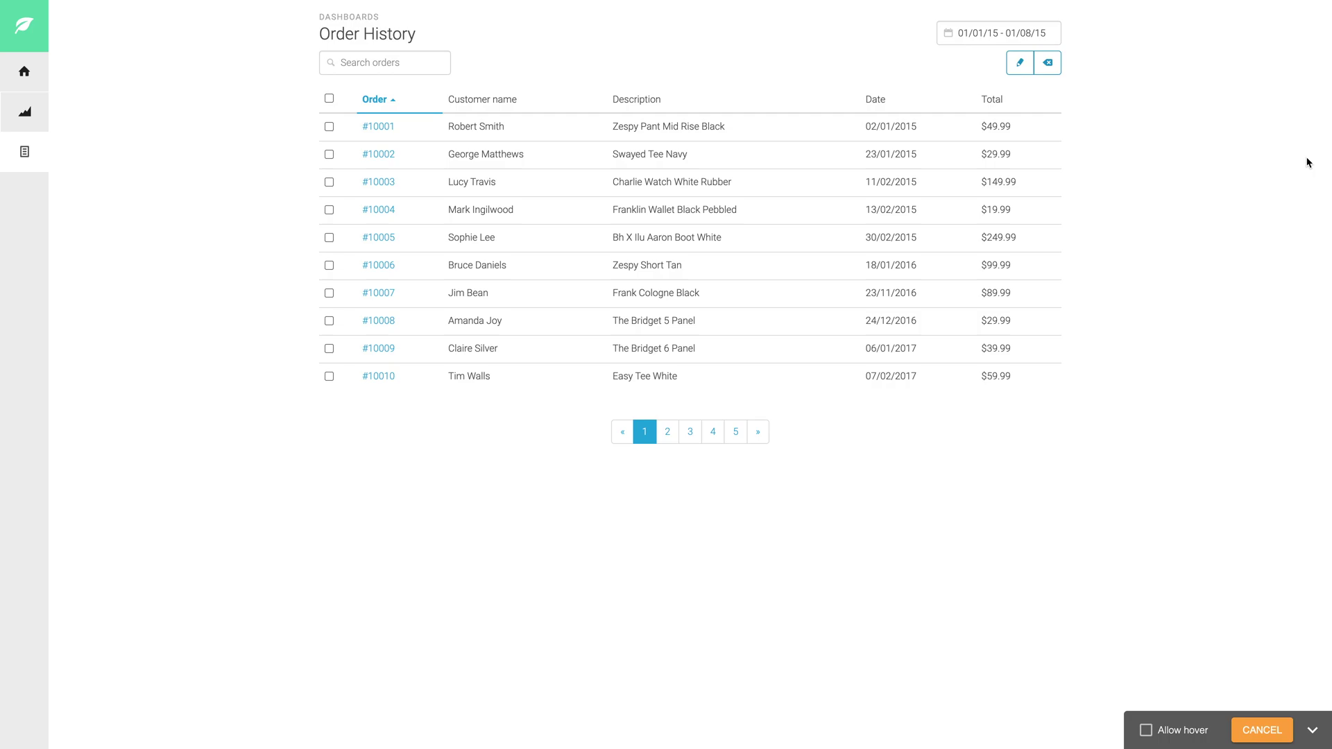
{"action": "left_click", "coordinate": [977, 37]}
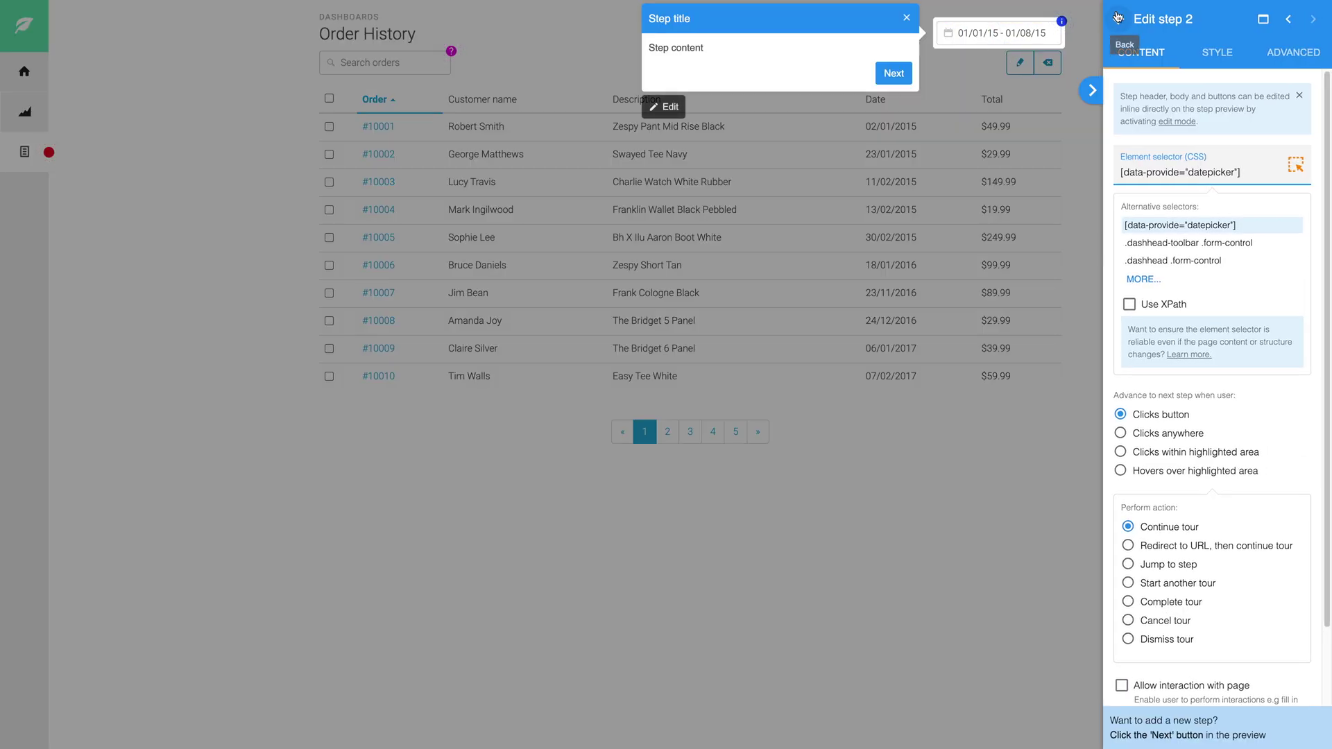
{"action": "left_click", "coordinate": [1118, 18]}
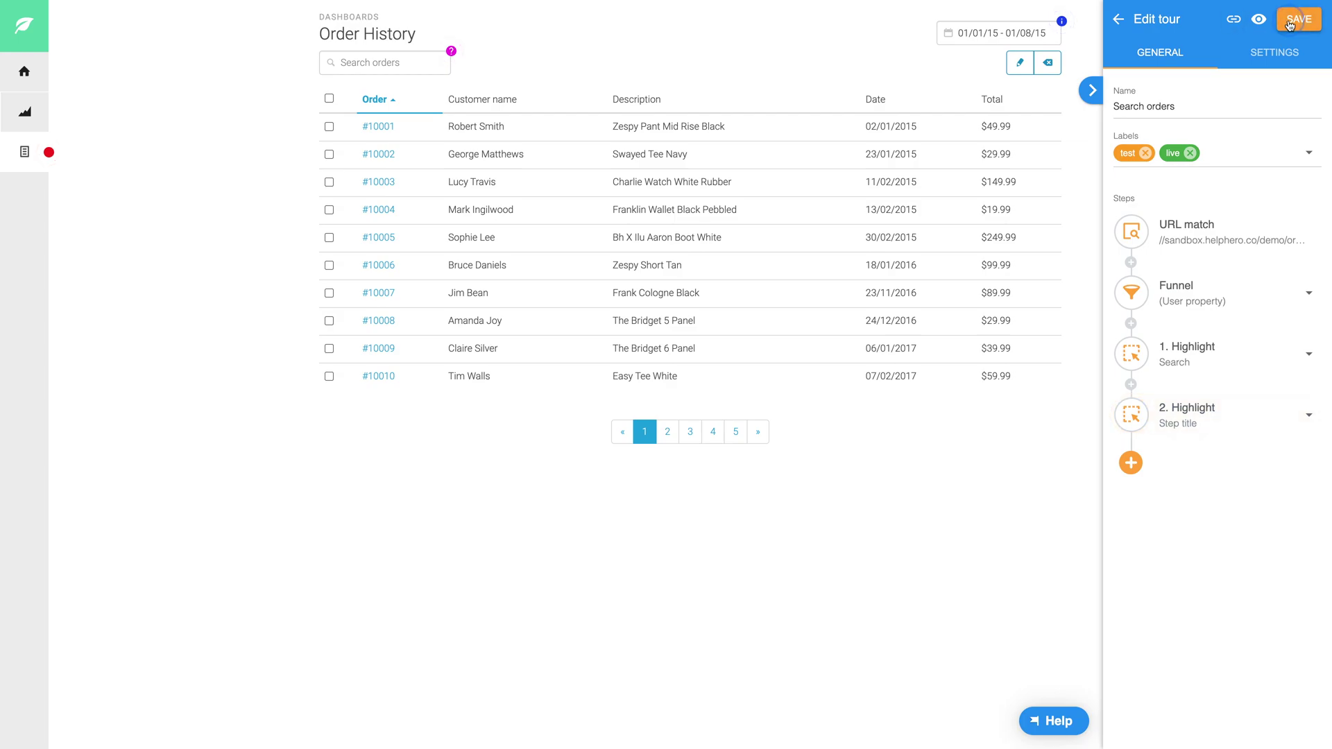
{"action": "left_click", "coordinate": [1291, 21]}
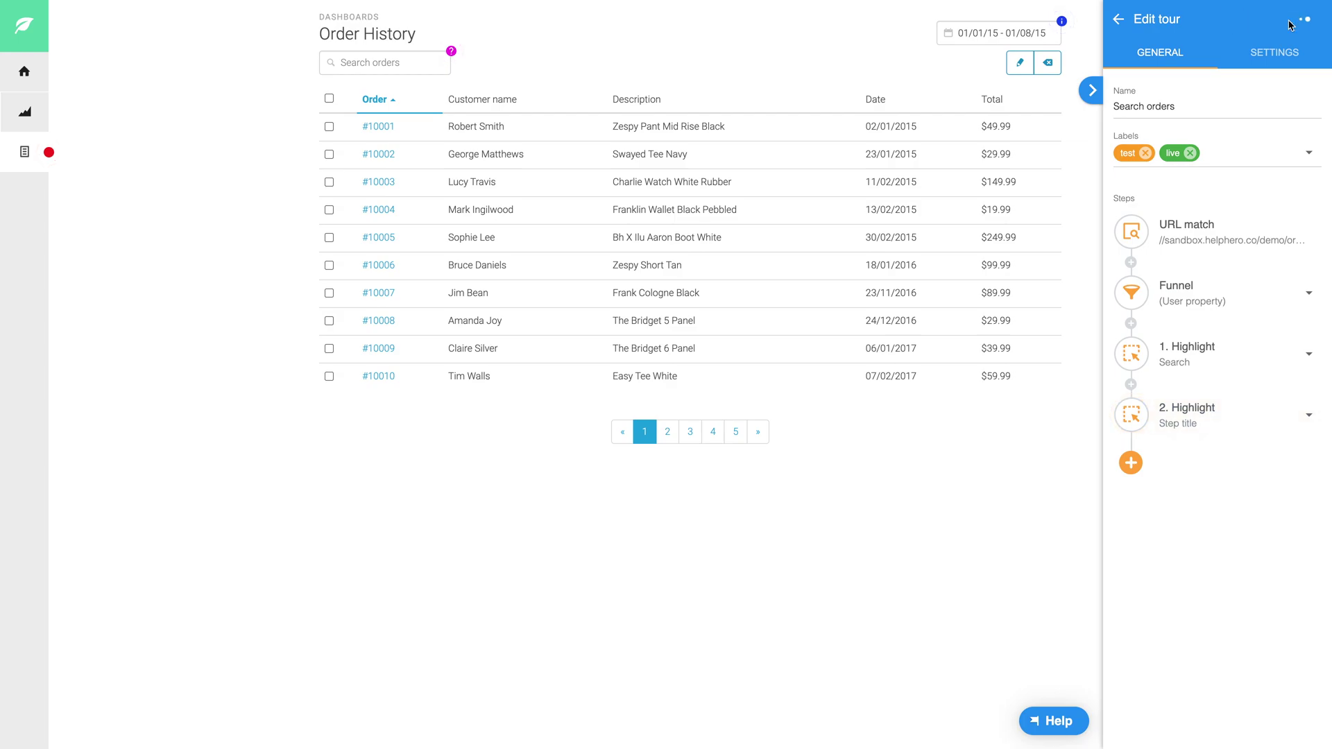
{"action": "left_click", "coordinate": [1120, 20]}
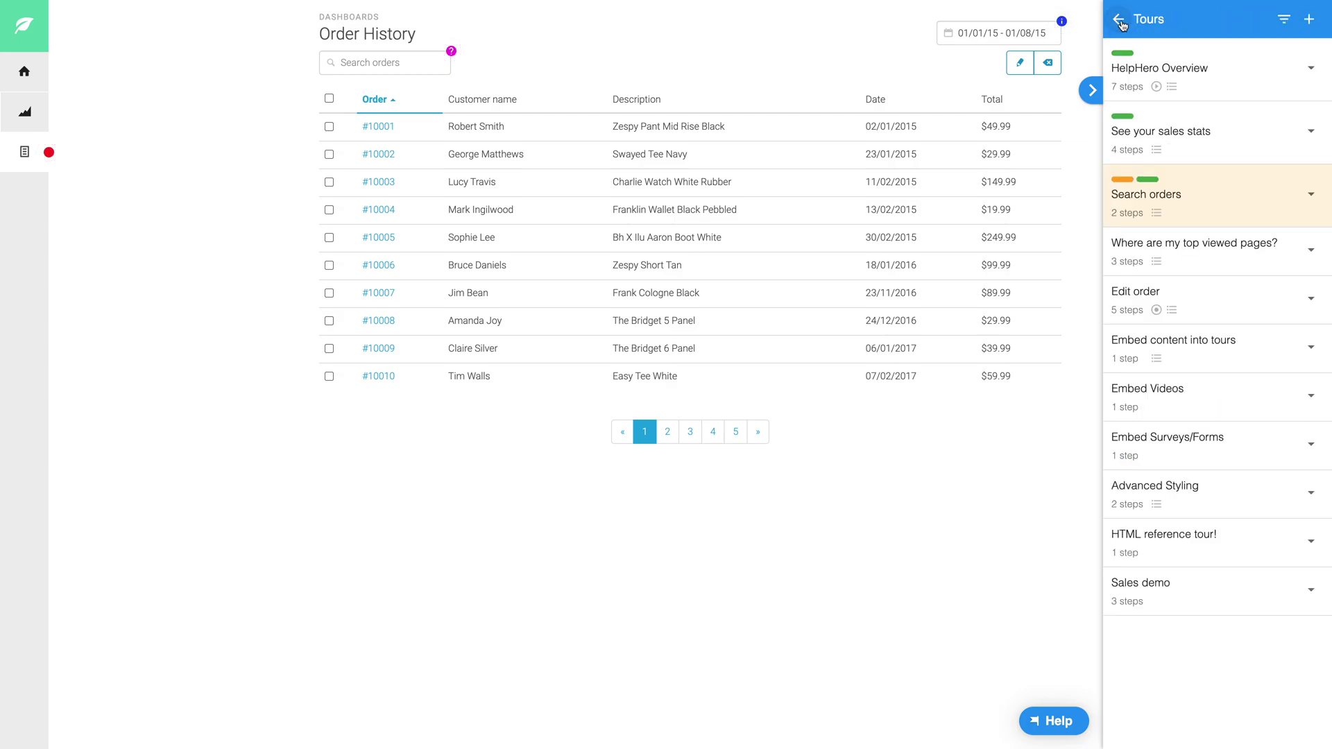
{"action": "left_click", "coordinate": [1227, 75]}
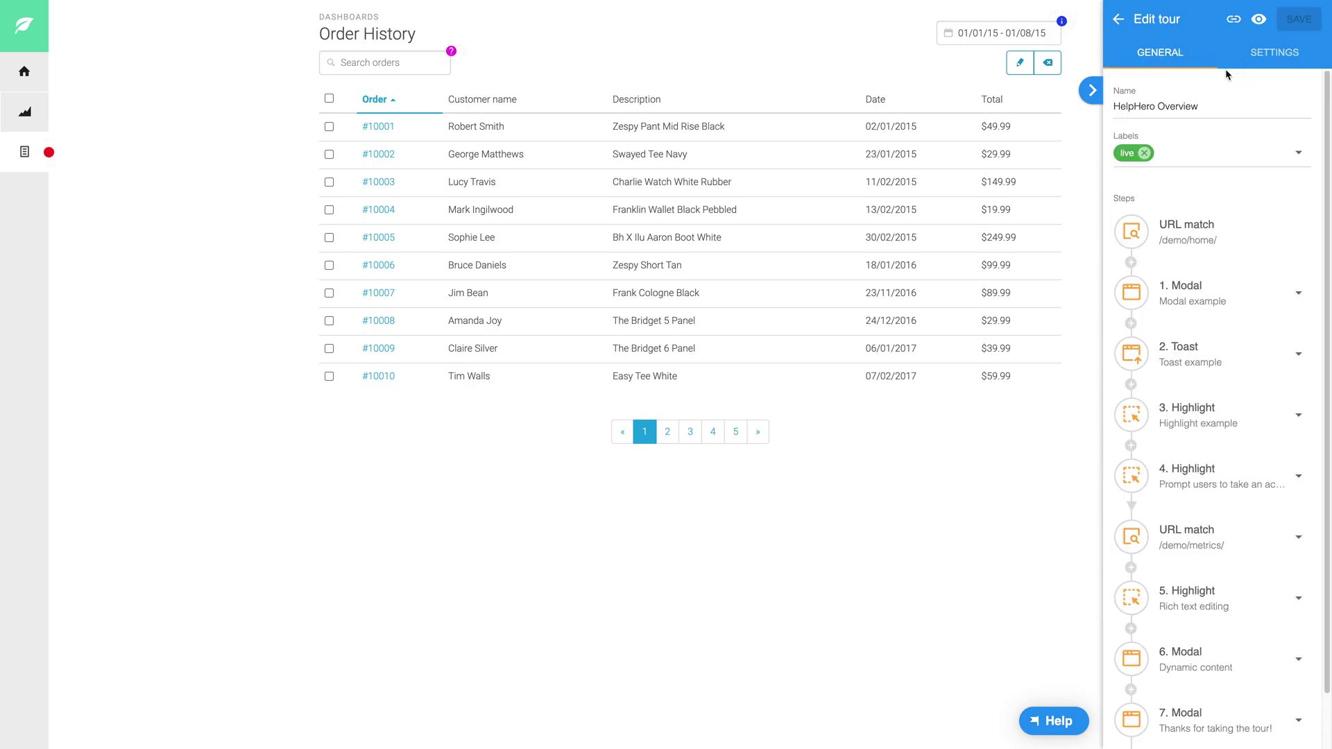
{"action": "left_click", "coordinate": [25, 120]}
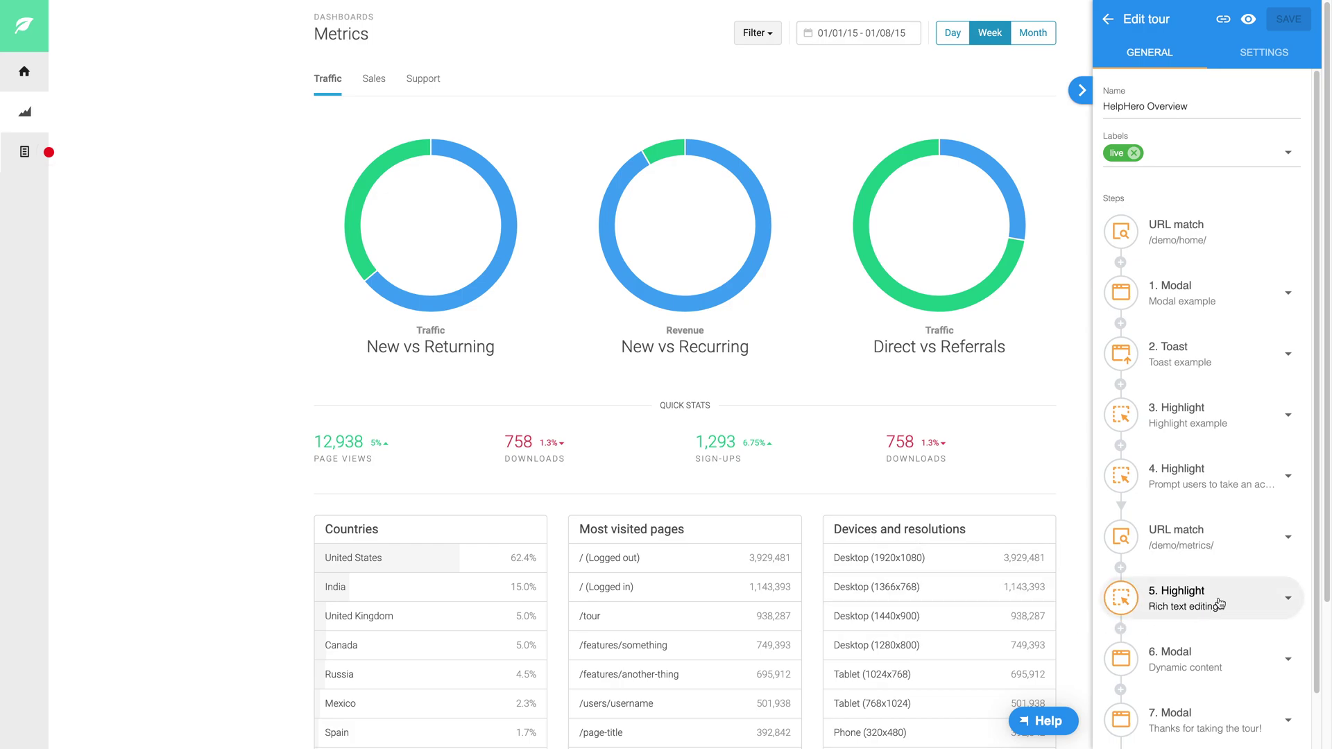
{"action": "left_click", "coordinate": [1221, 594]}
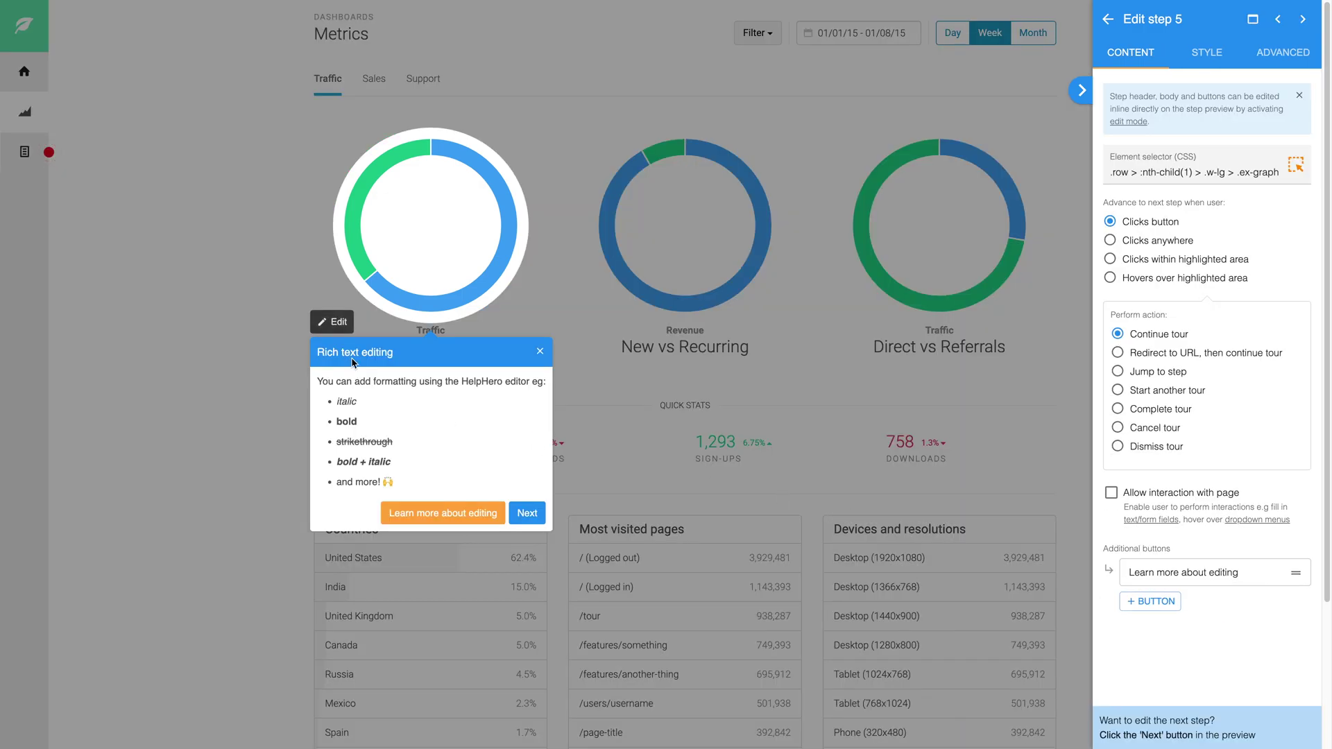
{"action": "left_click", "coordinate": [332, 321]}
{"action": "left_click", "coordinate": [484, 382]}
{"action": "double_click", "coordinate": [484, 382]}
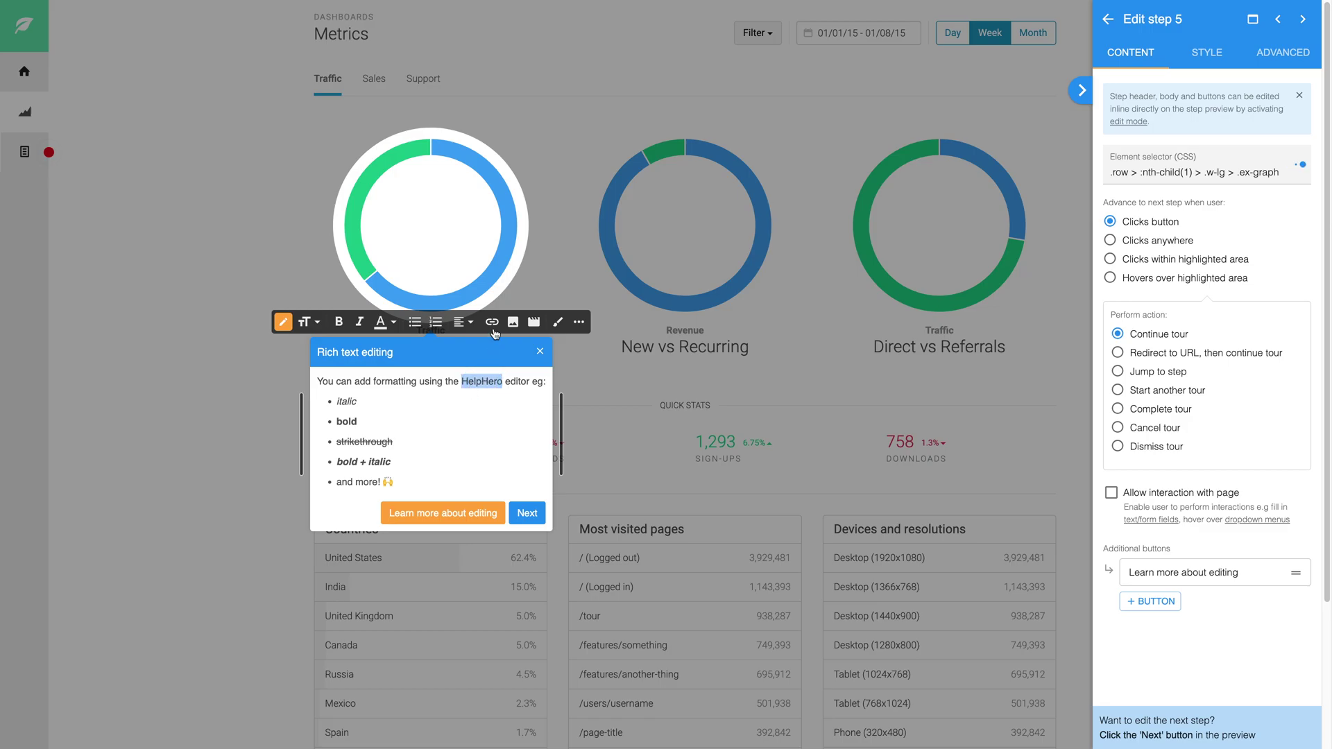
{"action": "left_click", "coordinate": [492, 322]}
{"action": "right_click", "coordinate": [525, 360]}
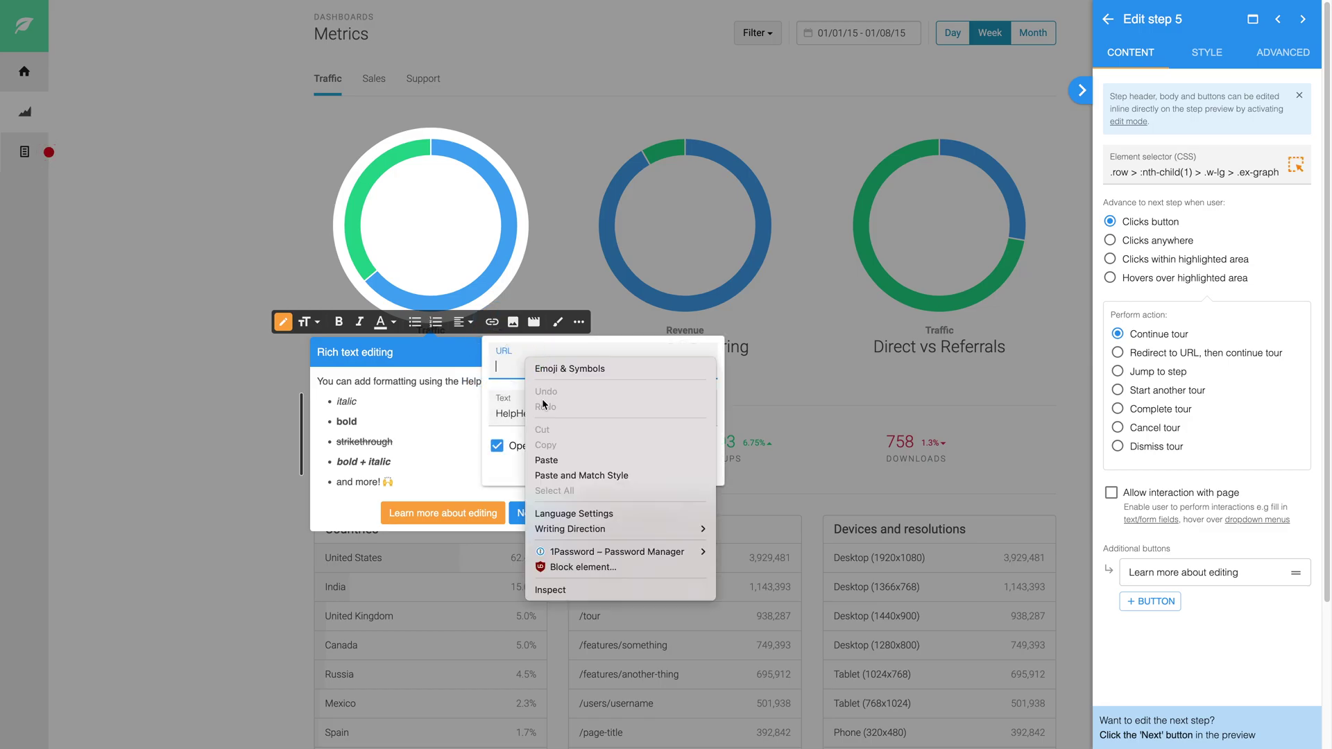
{"action": "left_click", "coordinate": [547, 461]}
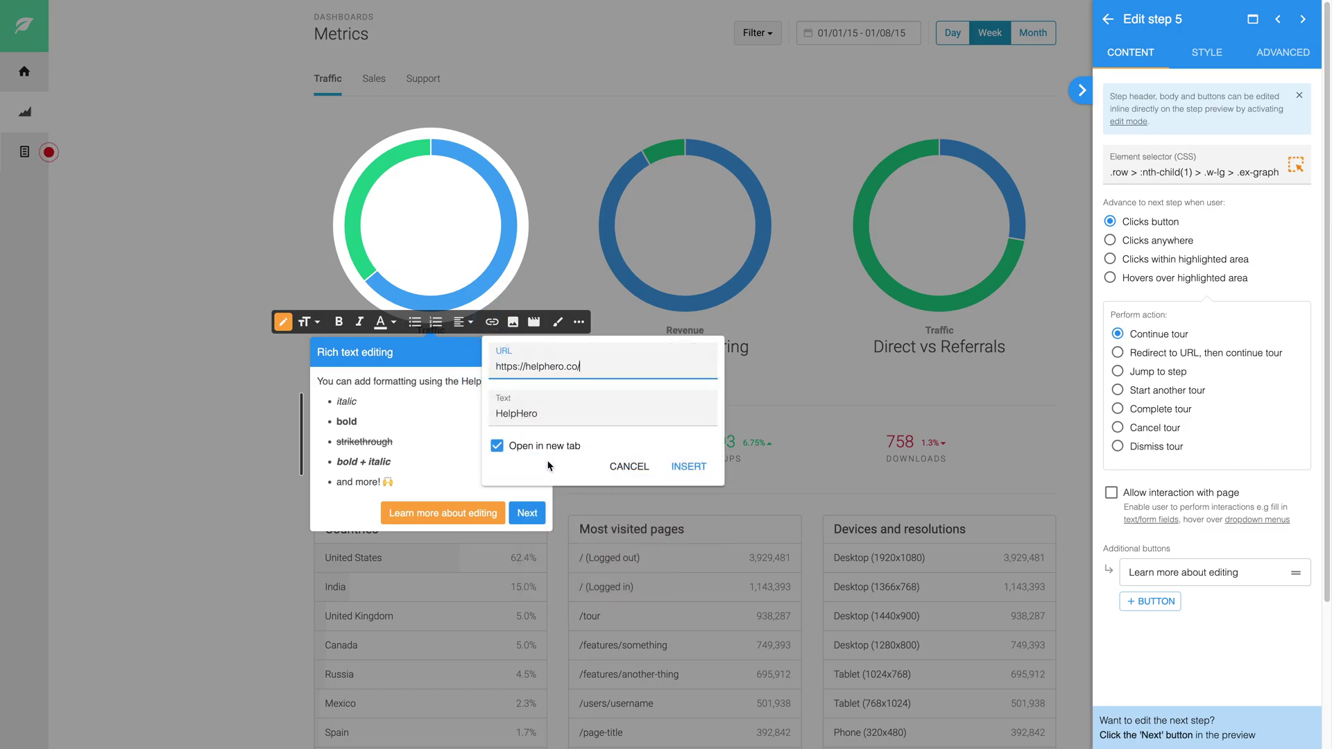
{"action": "left_click", "coordinate": [687, 466]}
{"action": "left_click", "coordinate": [473, 471]}
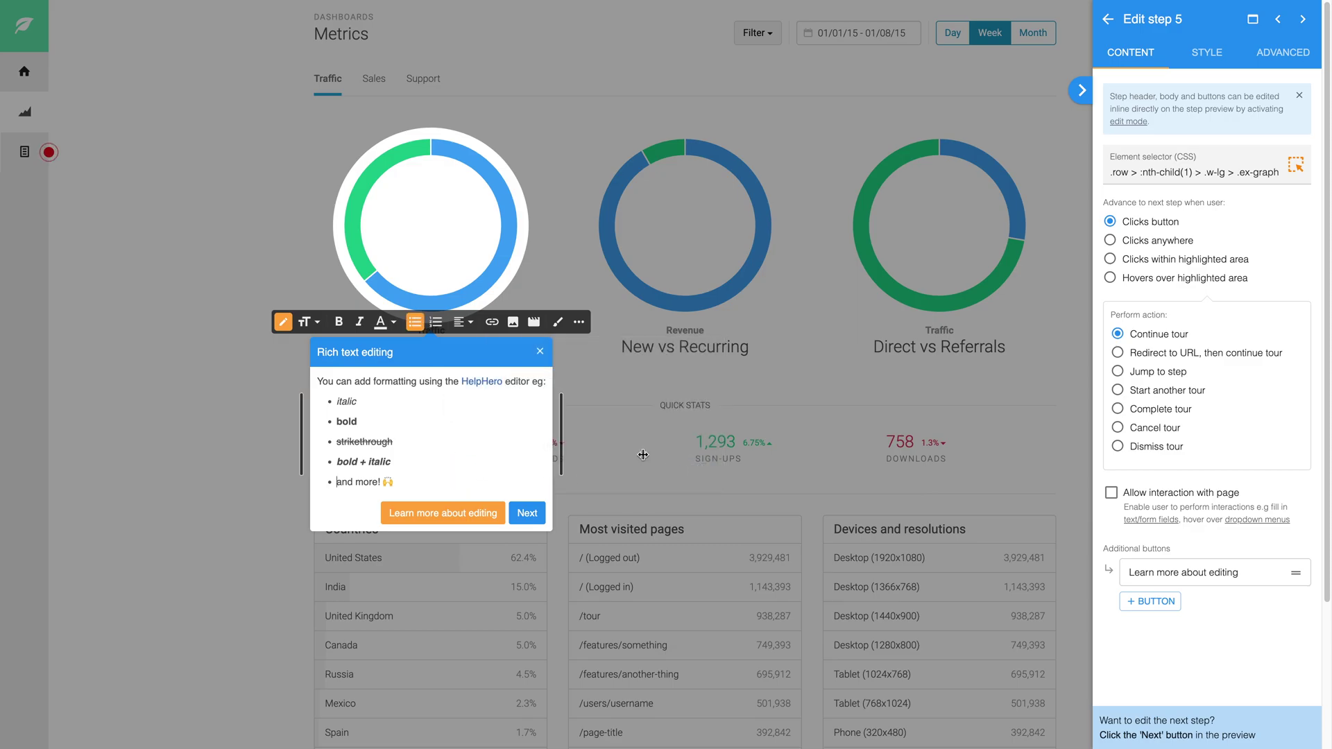
Save the HelpHero Overview tour and return to the main editor menu.
{"action": "left_click", "coordinate": [1108, 19]}
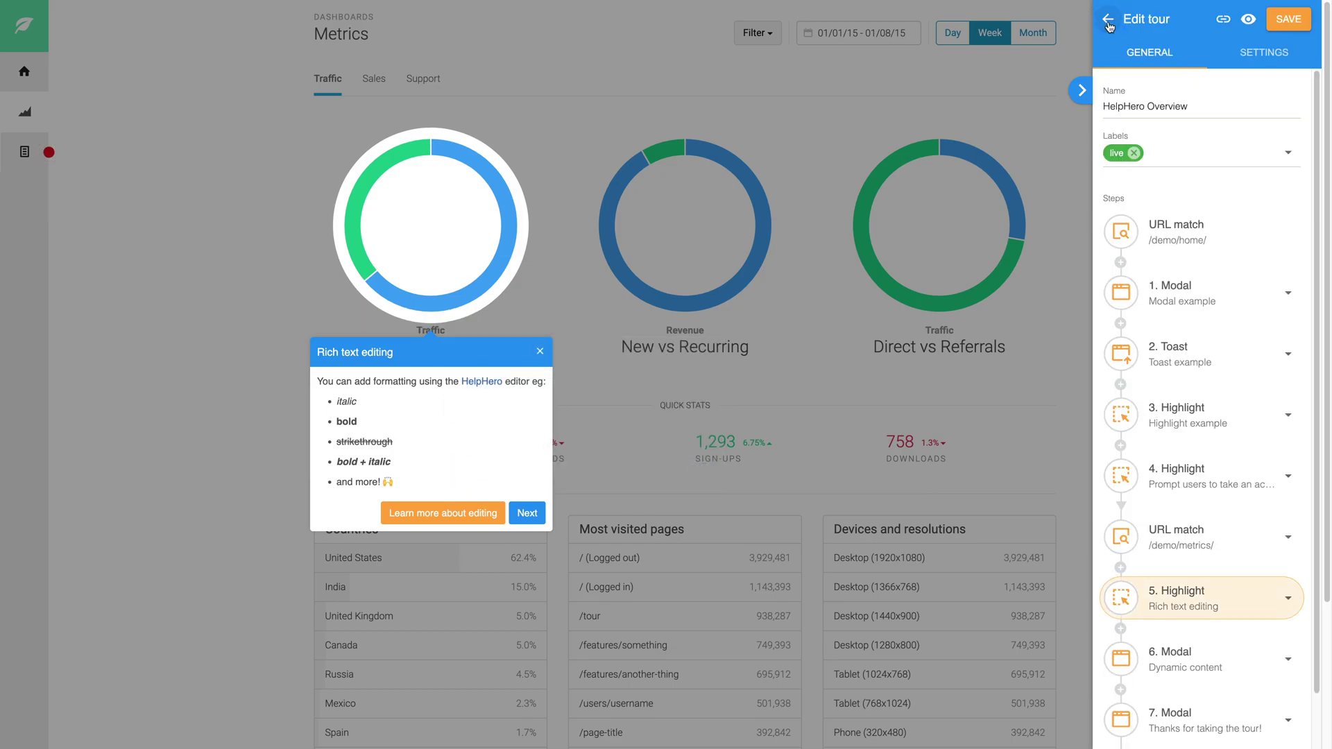
{"action": "left_click", "coordinate": [1287, 20]}
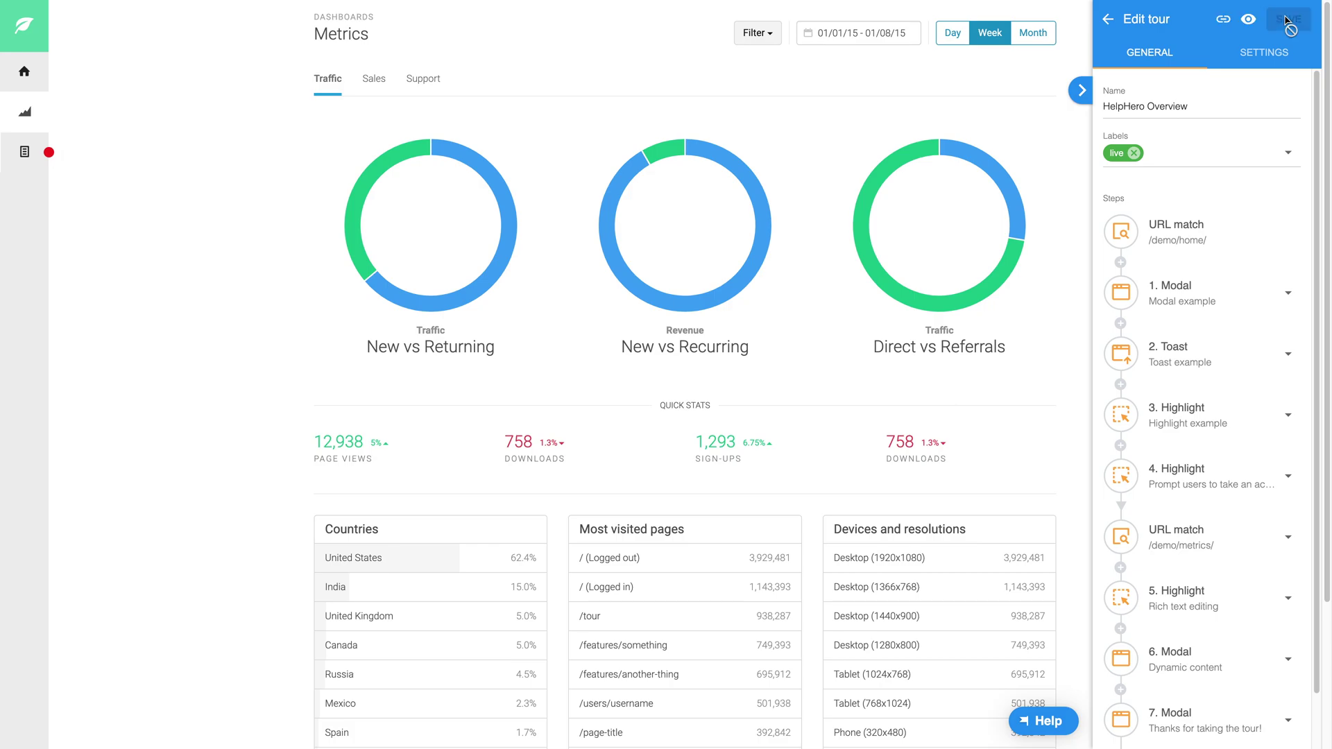
{"action": "left_click", "coordinate": [1108, 20]}
{"action": "left_click", "coordinate": [1108, 21]}
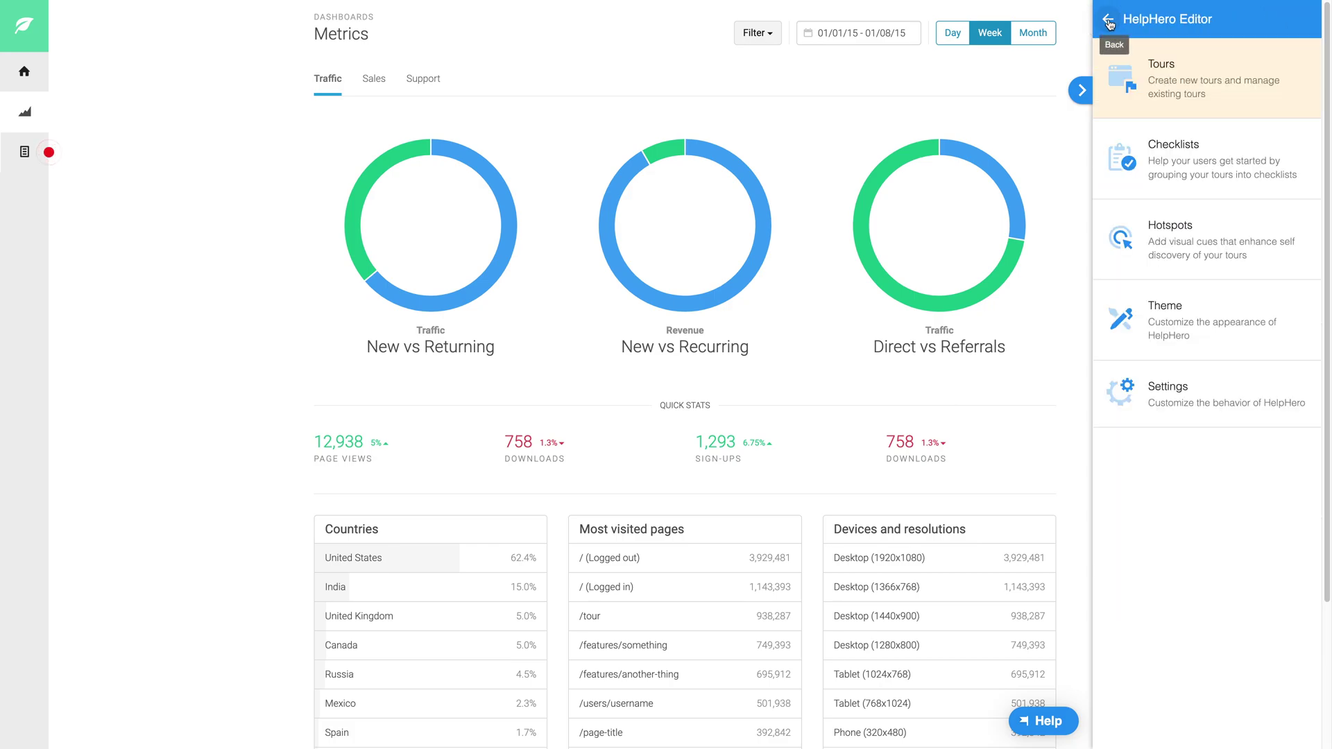
Sign in to the HelpHero app and show tour analytics for Last month (July 2023).
{"action": "left_click", "coordinate": [1108, 21]}
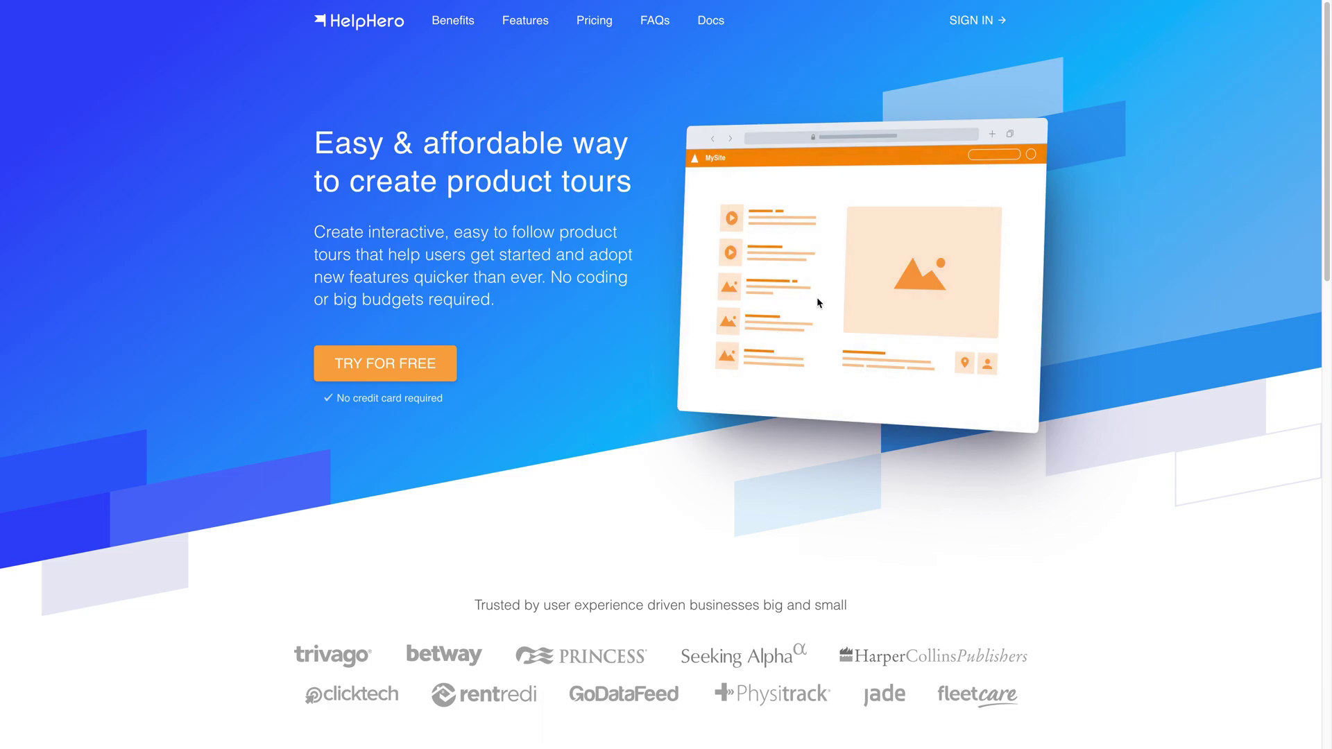
{"action": "left_click", "coordinate": [974, 23]}
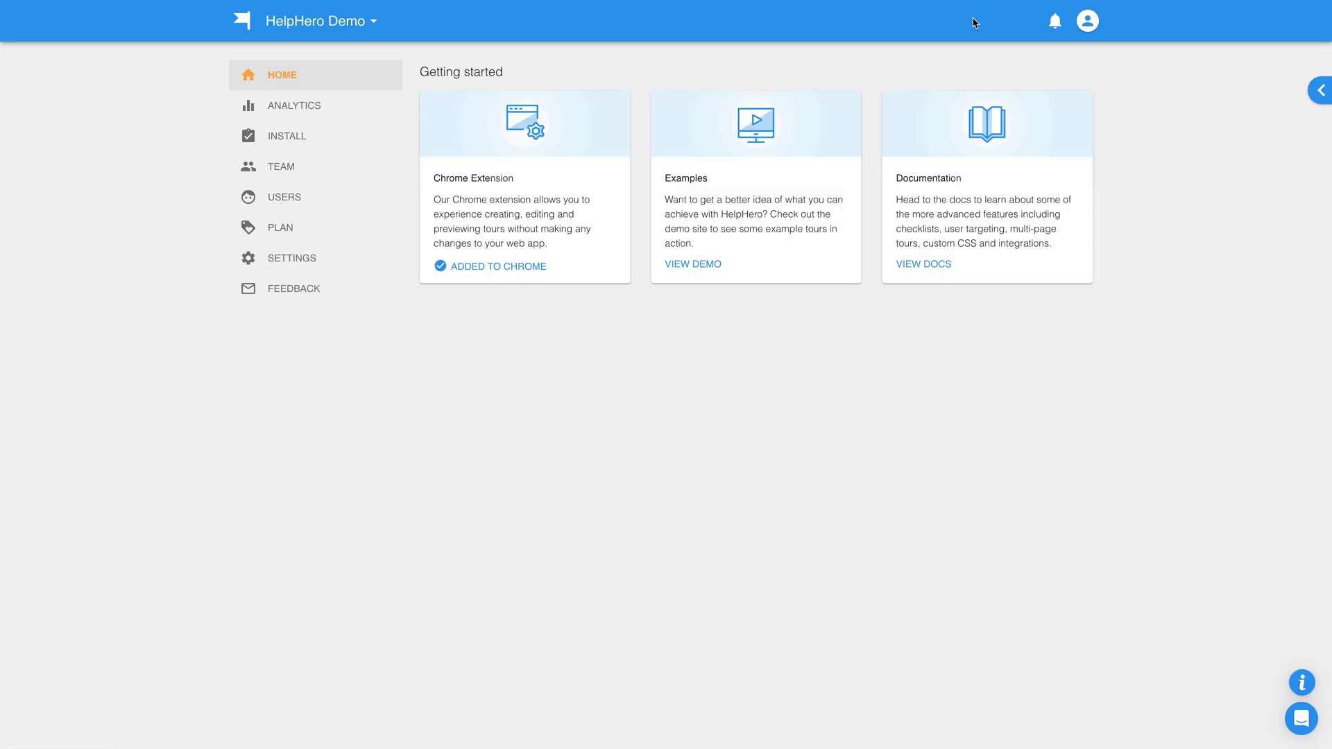
{"action": "left_click", "coordinate": [293, 110]}
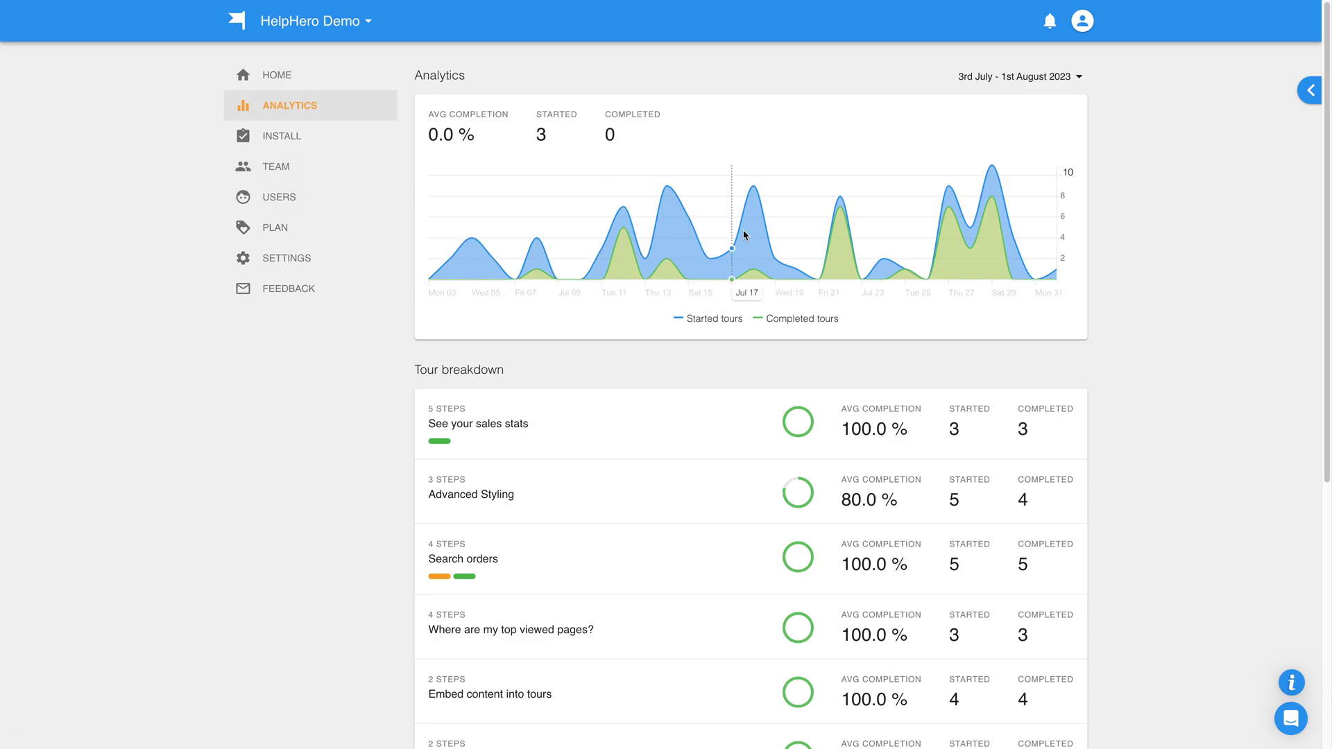
{"action": "left_click", "coordinate": [1014, 80]}
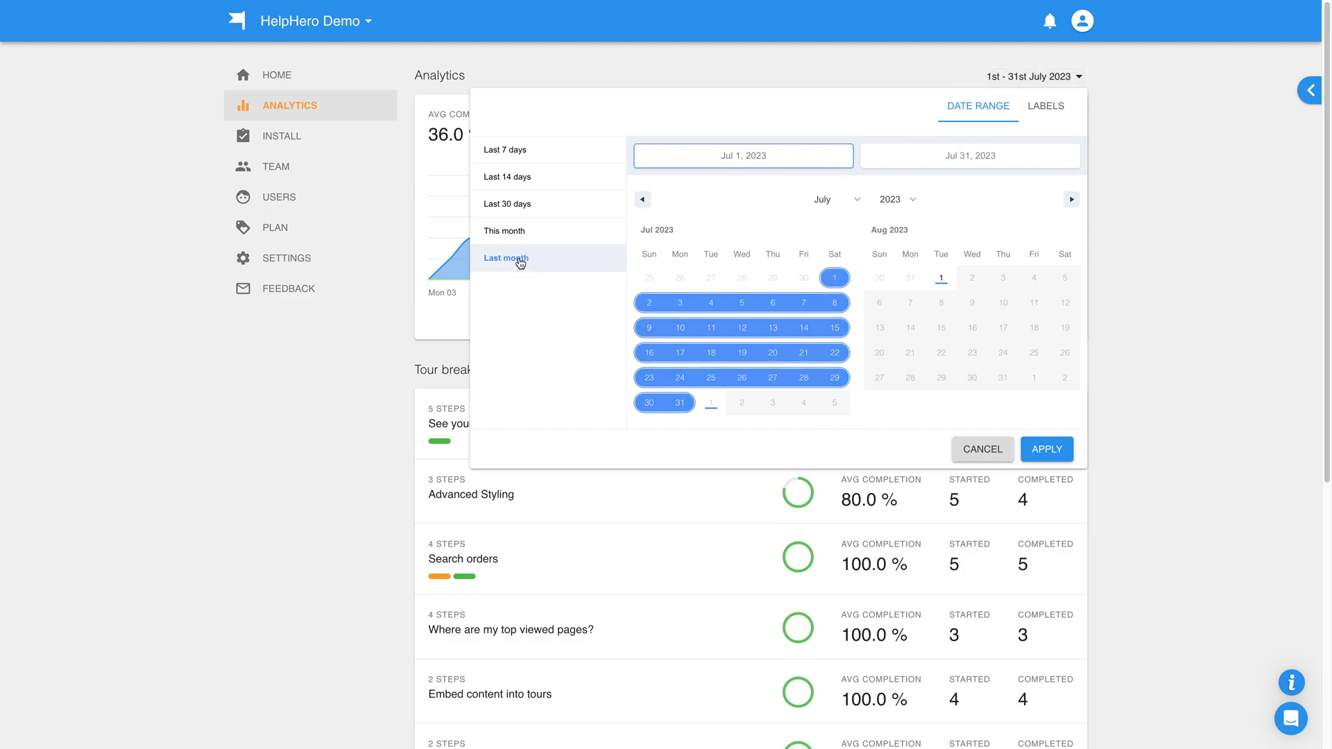
{"action": "left_click", "coordinate": [1048, 450]}
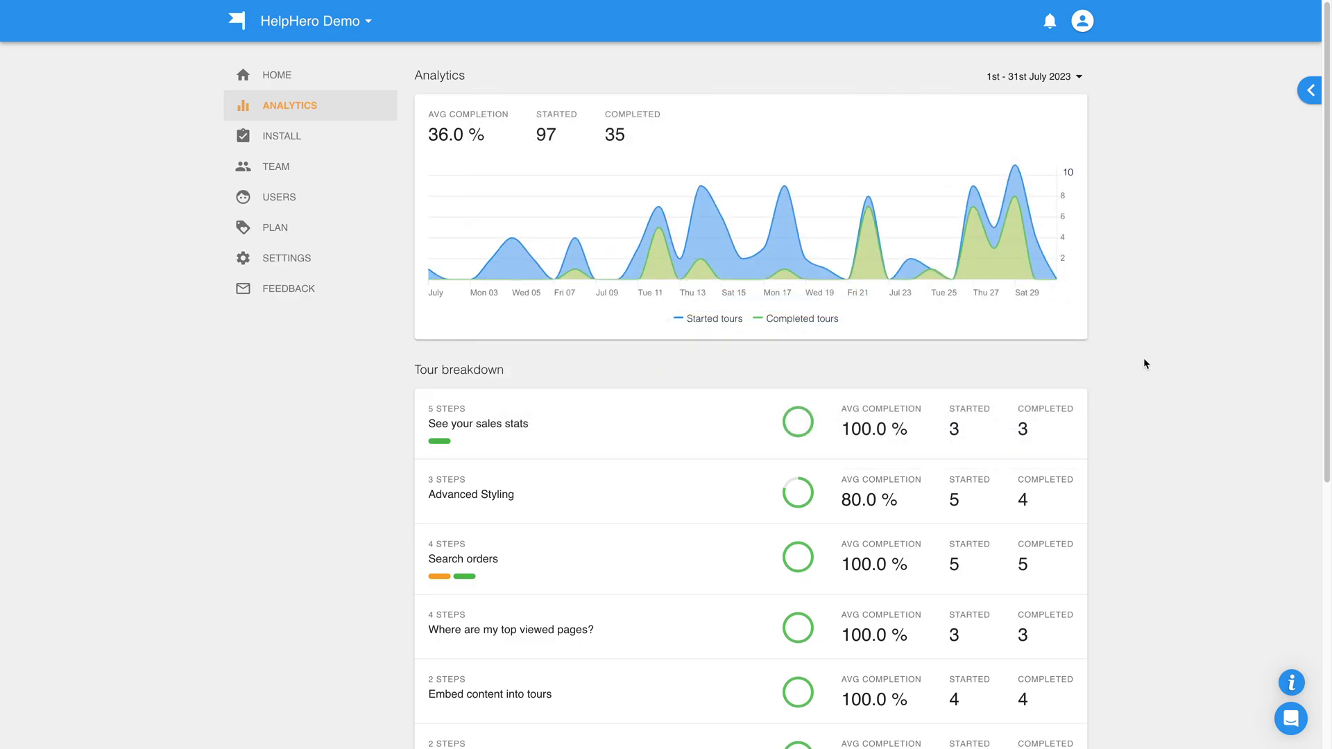
Check the Search orders tour's step breakdown, then return to the analytics overview.
{"action": "scroll", "coordinate": [1143, 364], "scroll_direction": "down", "scroll_amount": 2}
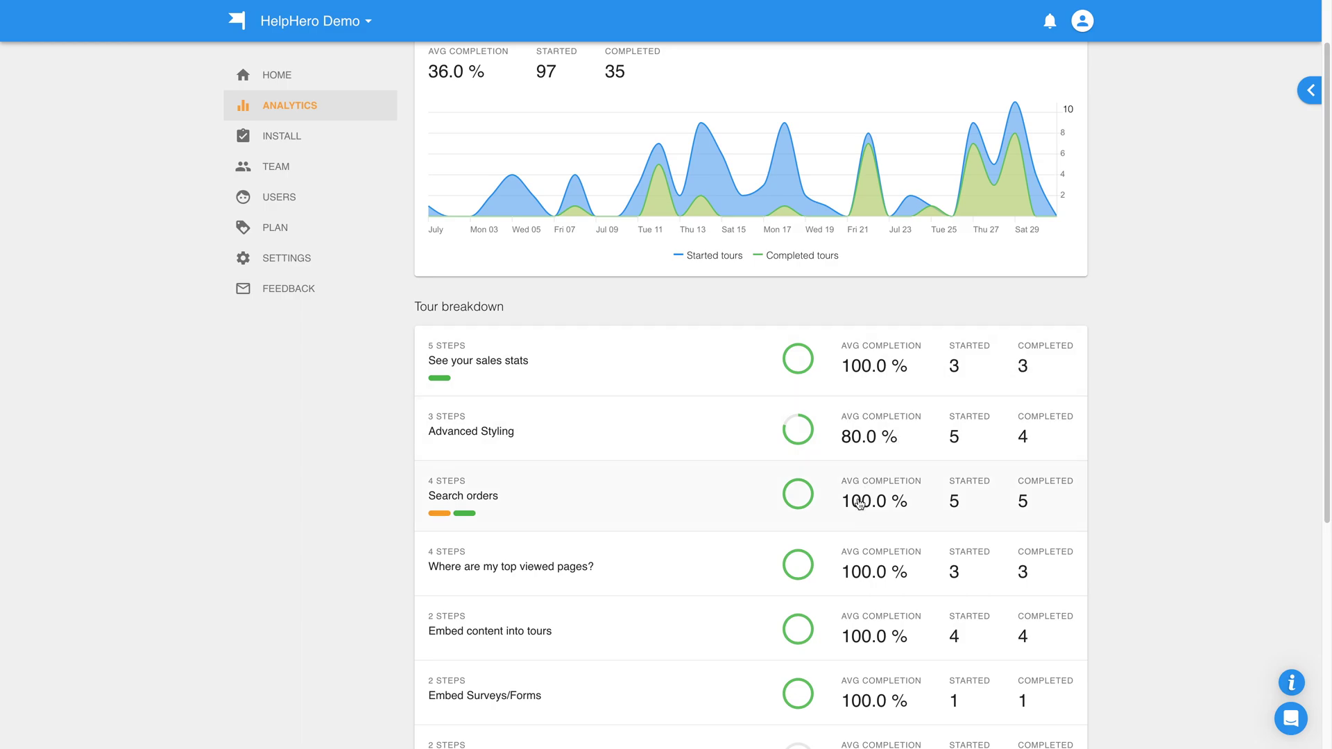
{"action": "left_click", "coordinate": [860, 504]}
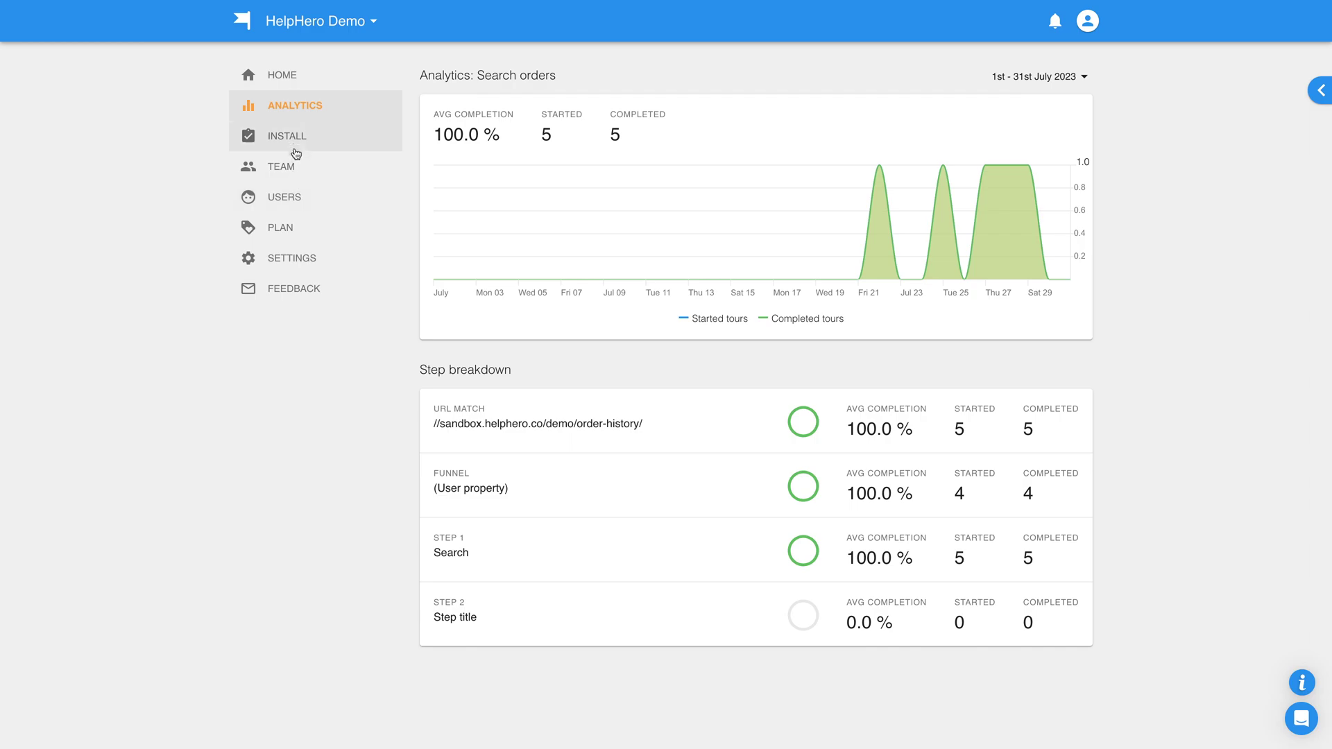
{"action": "left_click", "coordinate": [291, 109]}
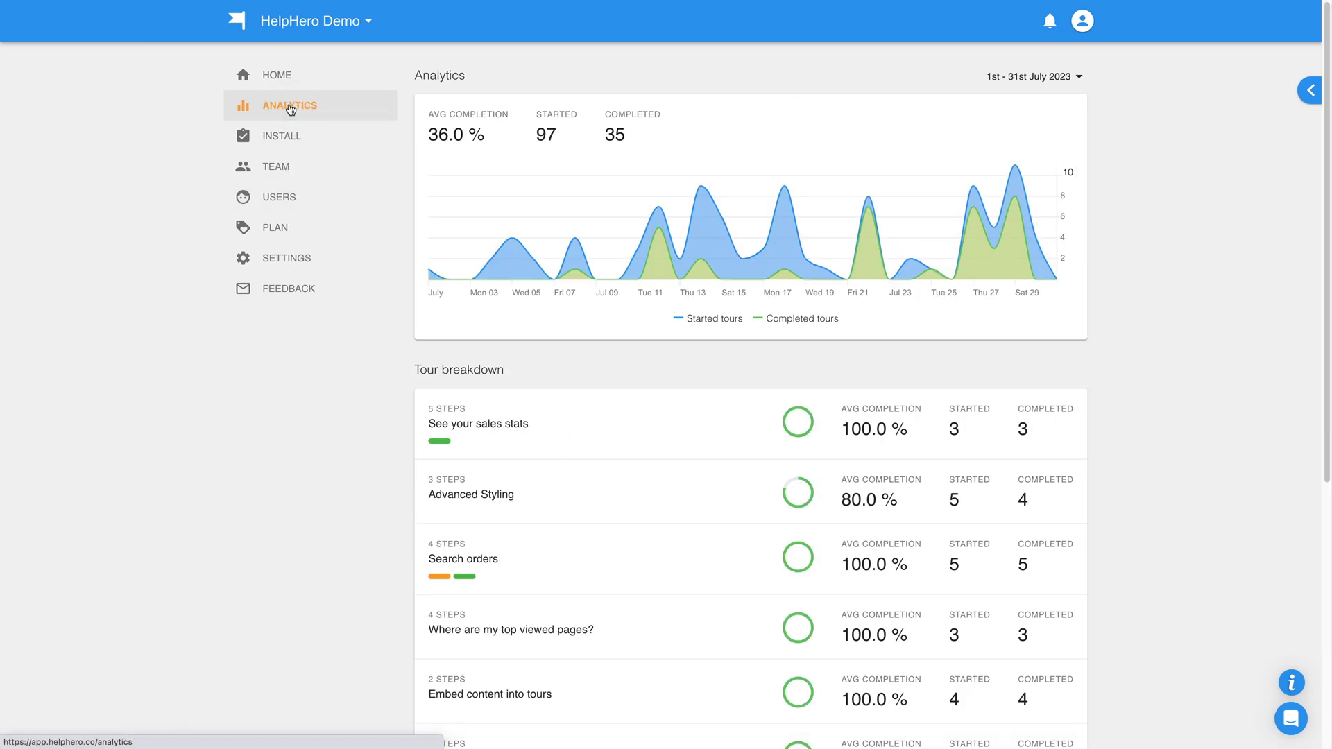
Glance at the Advanced Styling tour analytics, then read the Funnels / targeting and User properties docs.
{"action": "left_click", "coordinate": [594, 498]}
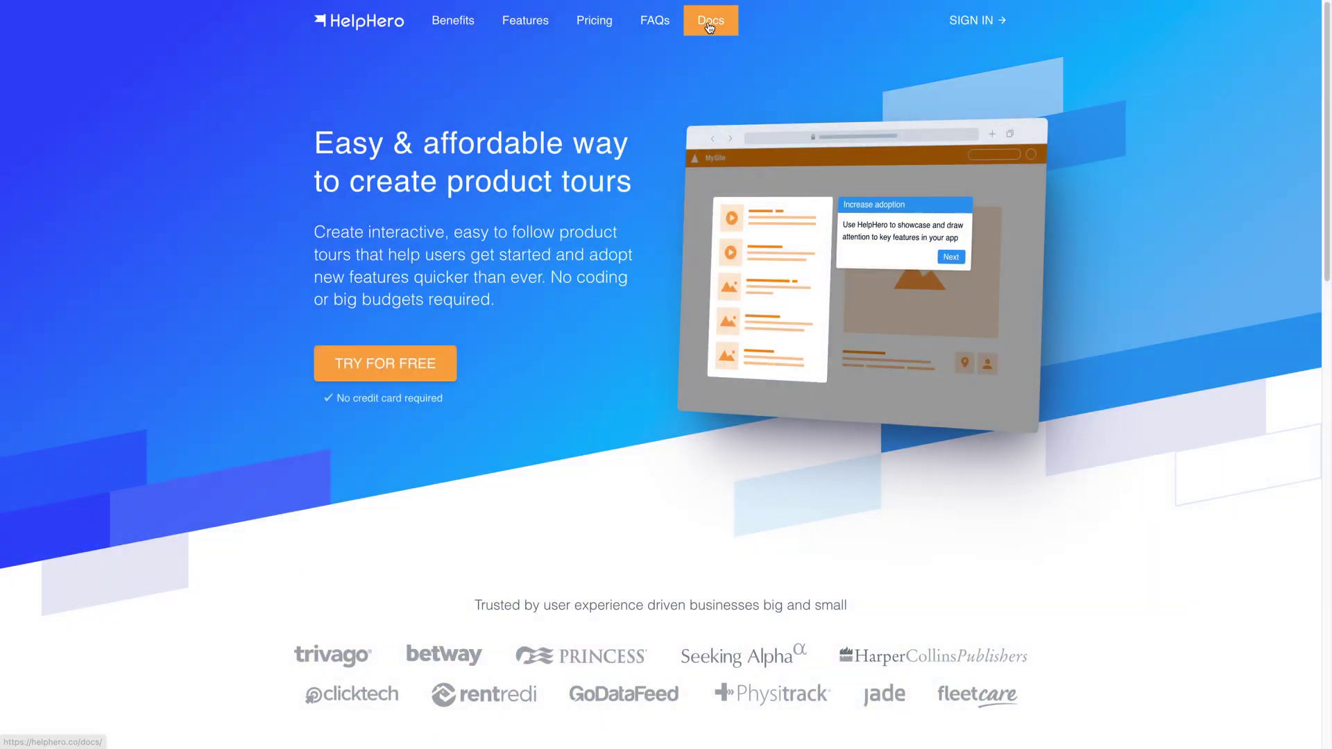
{"action": "left_click", "coordinate": [707, 20]}
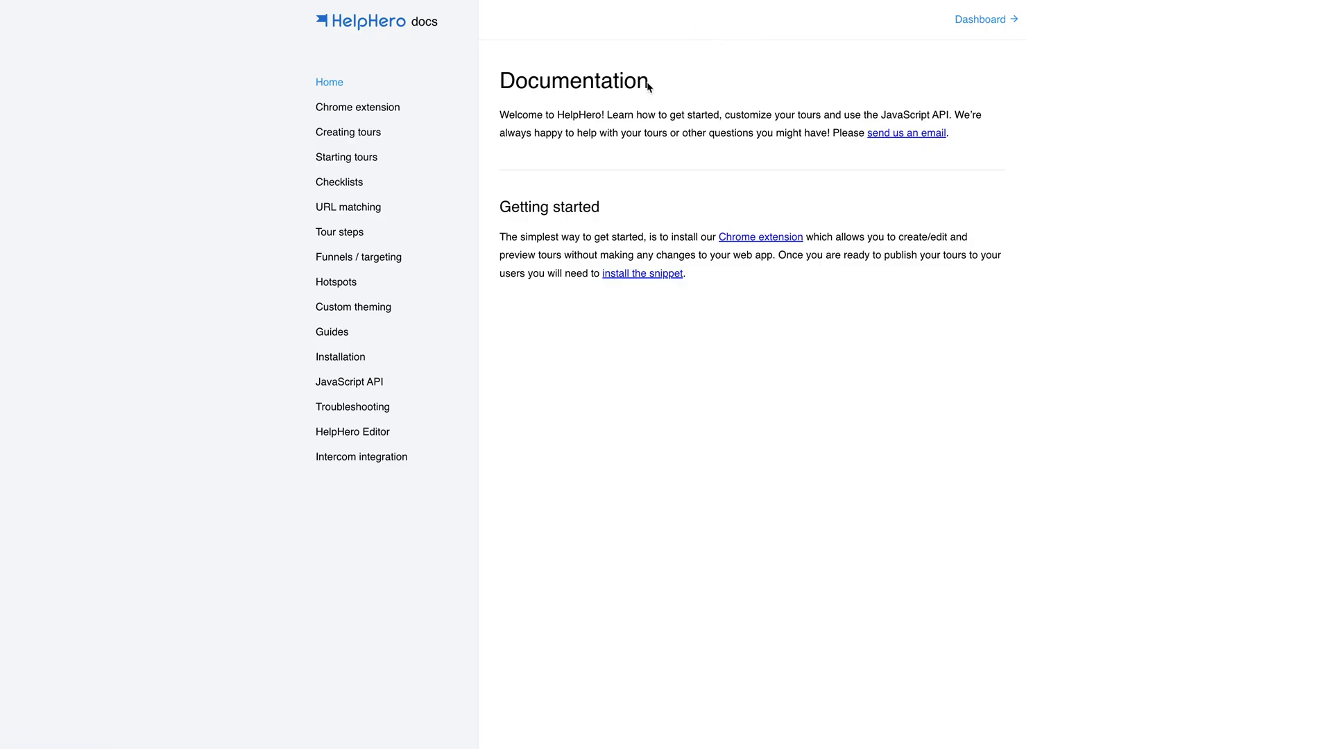
{"action": "left_click", "coordinate": [383, 258]}
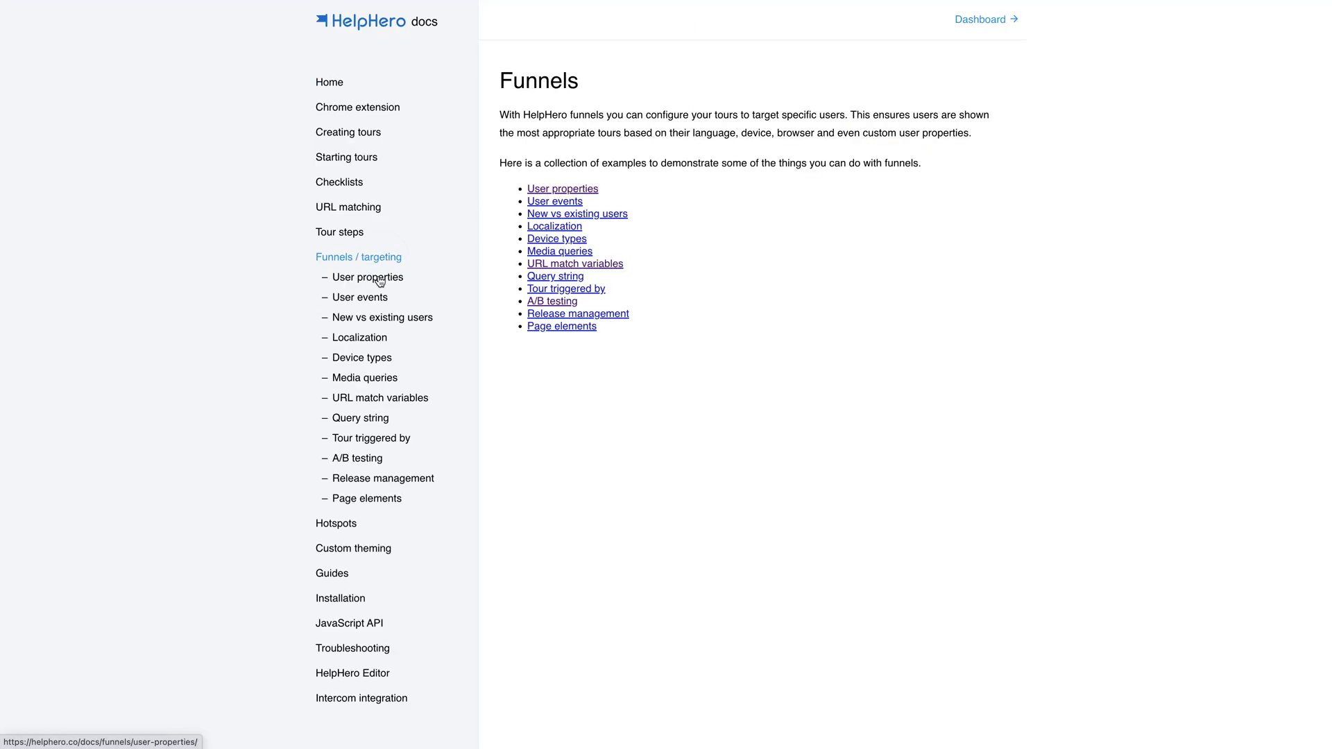
{"action": "left_click", "coordinate": [379, 279]}
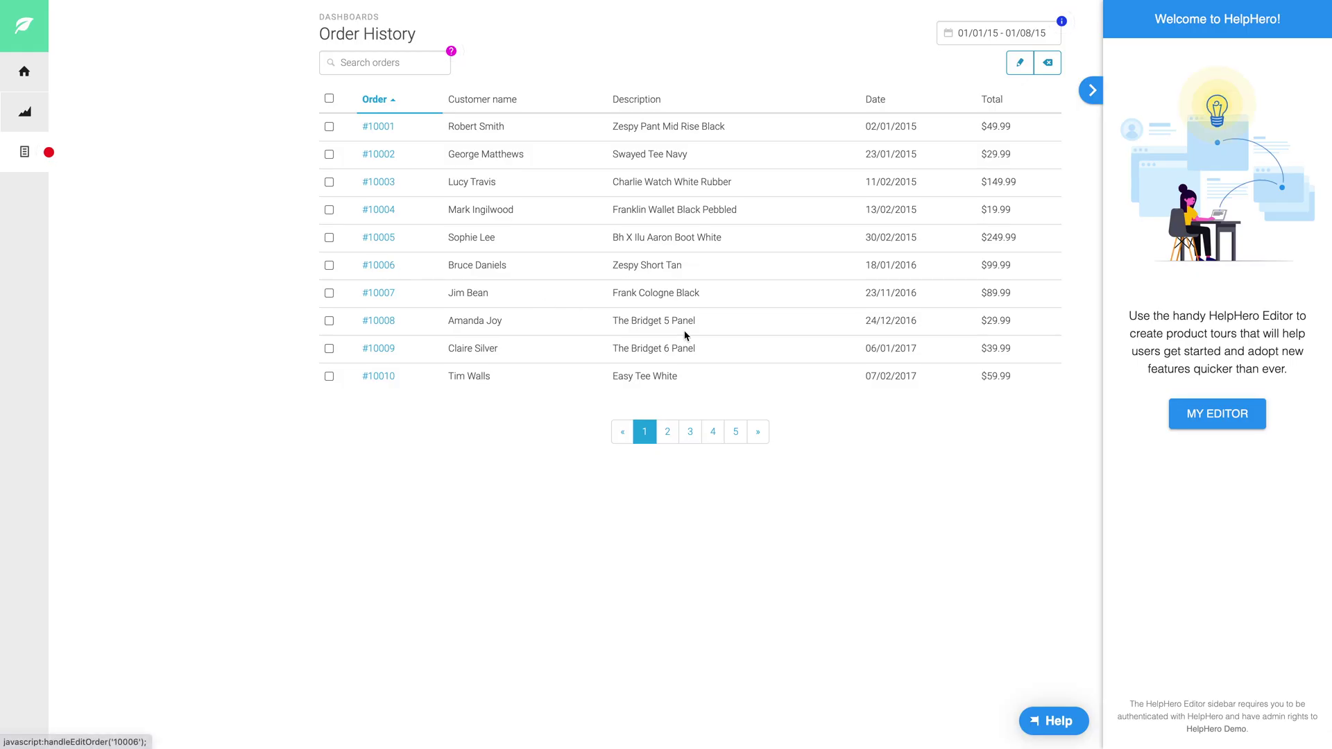
Open the Search hotspot for editing from the editor's Hotspots list.
{"action": "left_click", "coordinate": [1207, 412]}
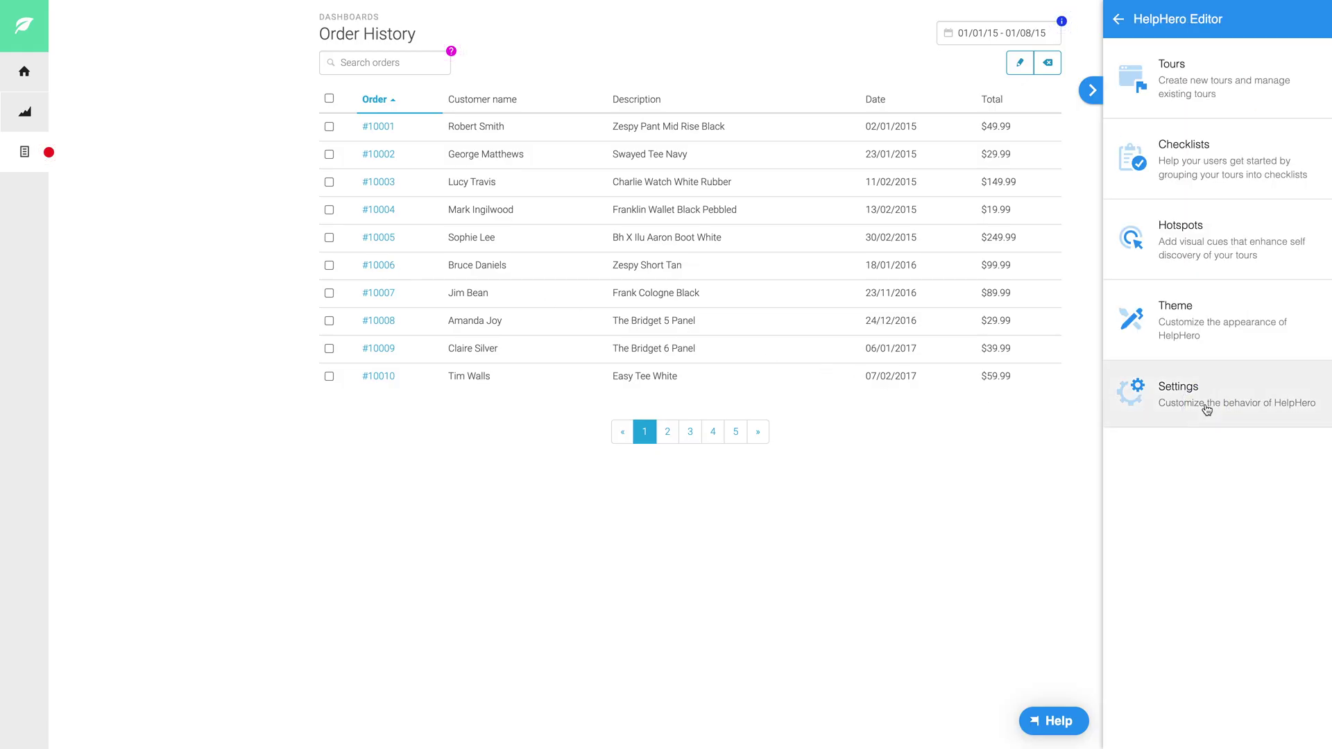
{"action": "left_click", "coordinate": [1200, 241]}
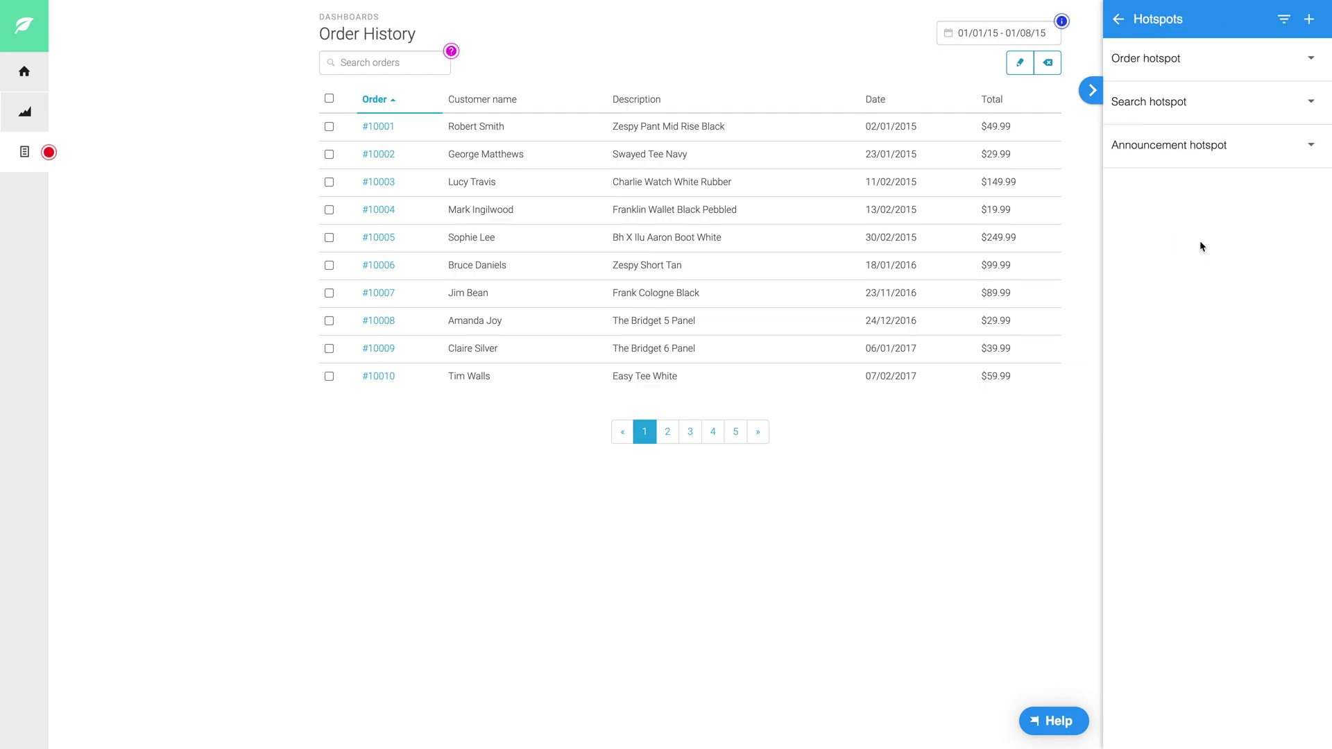
{"action": "left_click", "coordinate": [1188, 97]}
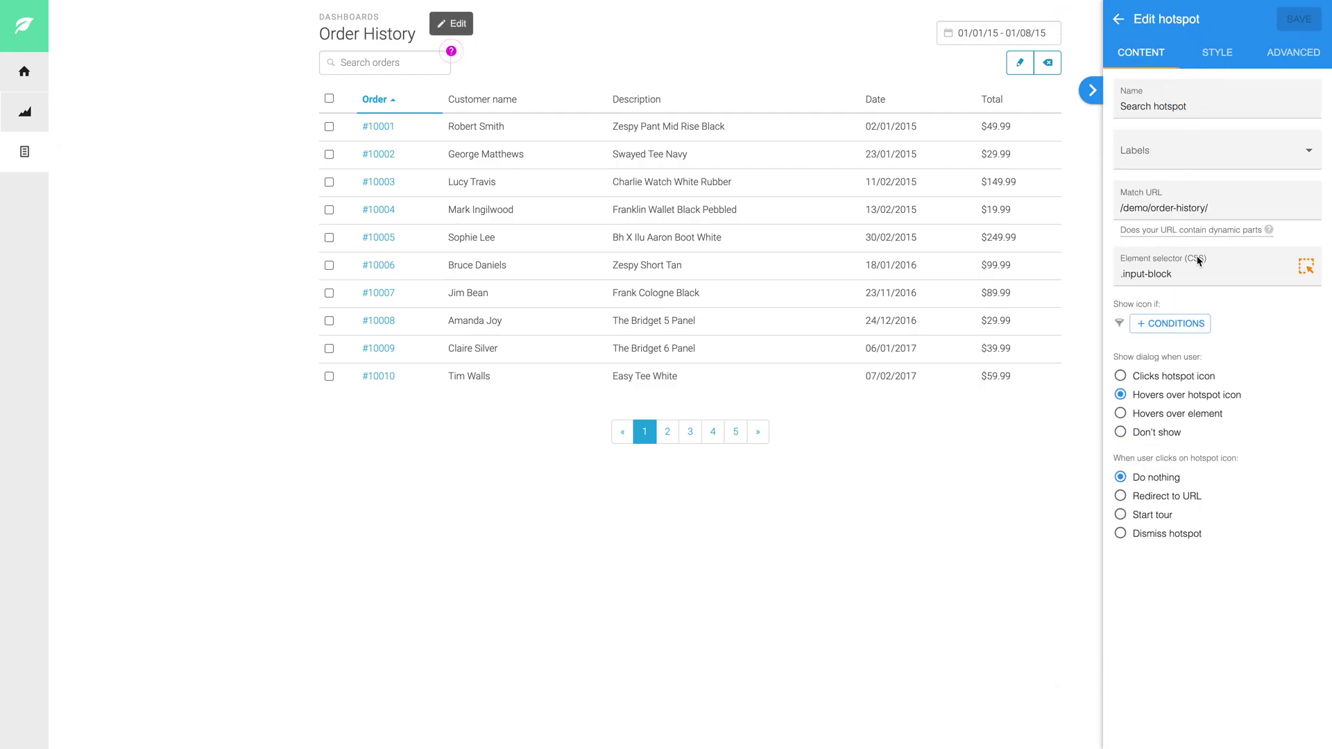
Add a User property condition: key role, Is equal to, value admin.
{"action": "left_click", "coordinate": [1192, 327]}
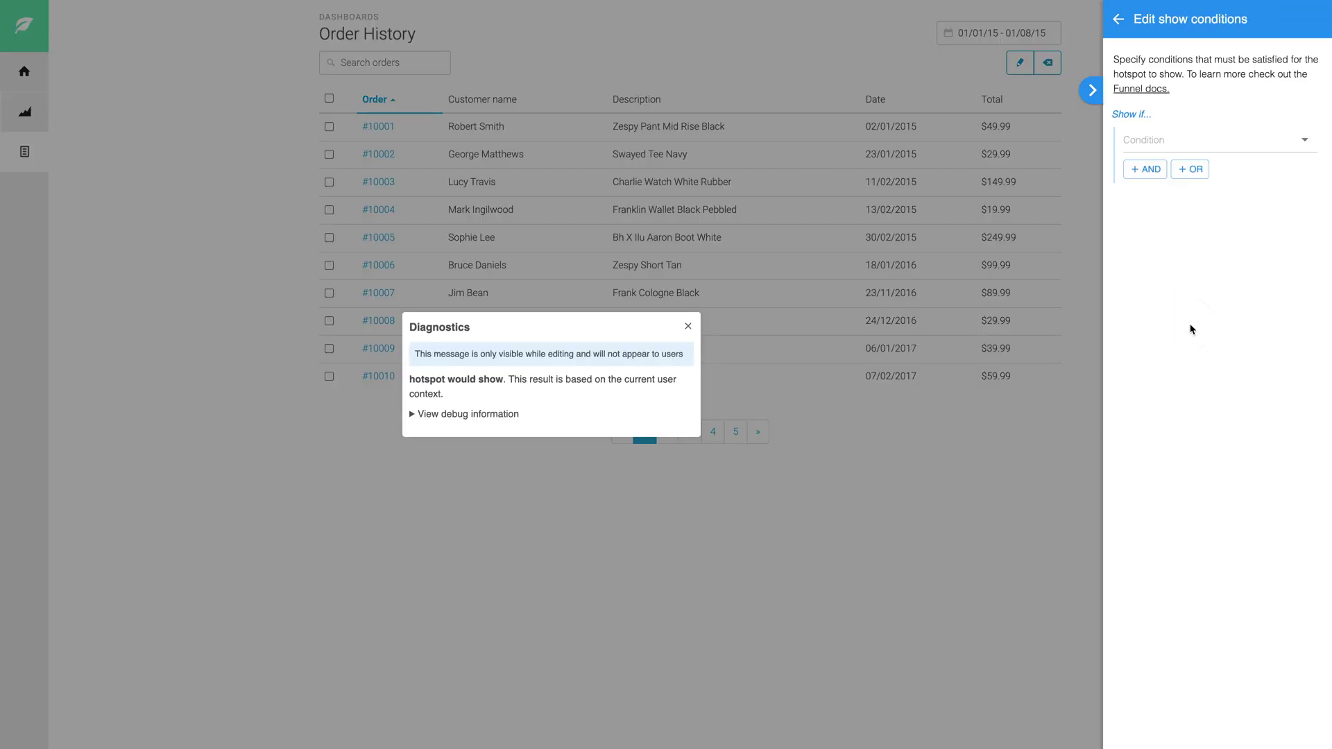
{"action": "left_click", "coordinate": [1144, 141]}
{"action": "left_click", "coordinate": [1160, 189]}
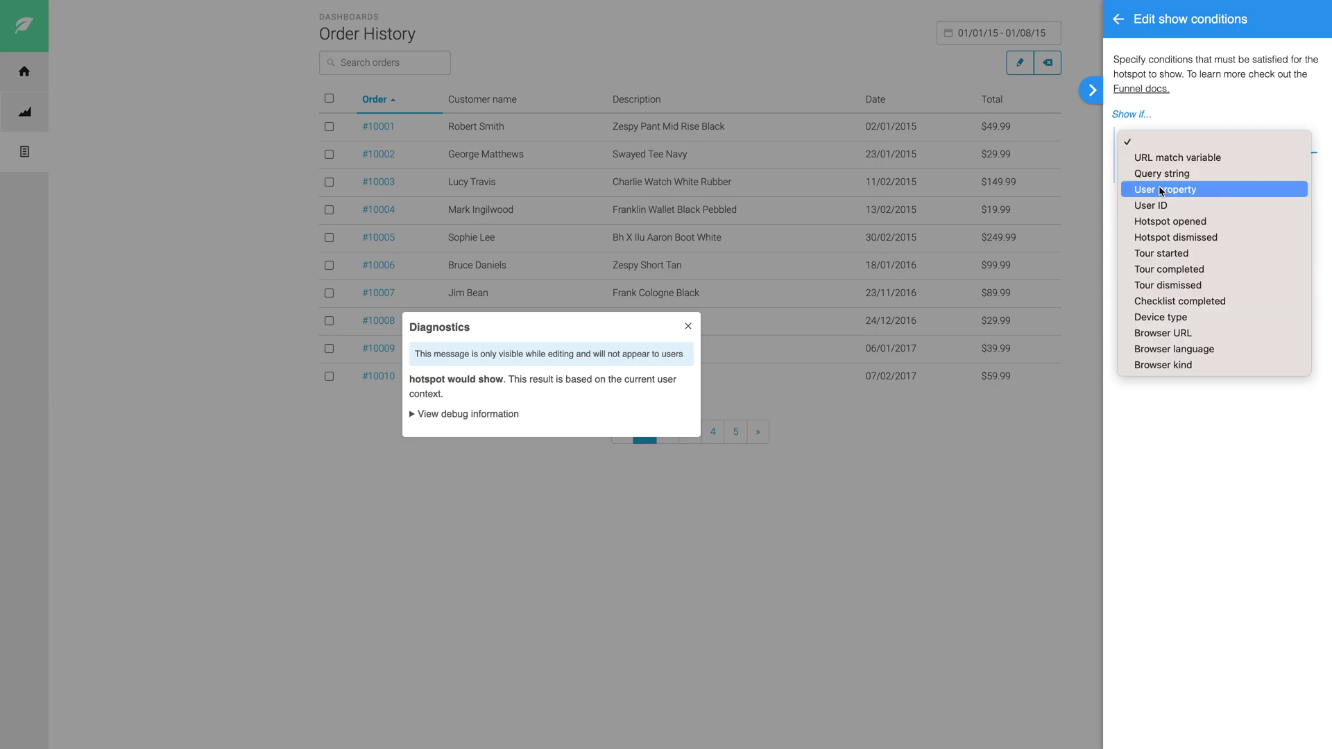
{"action": "left_click", "coordinate": [1157, 171]}
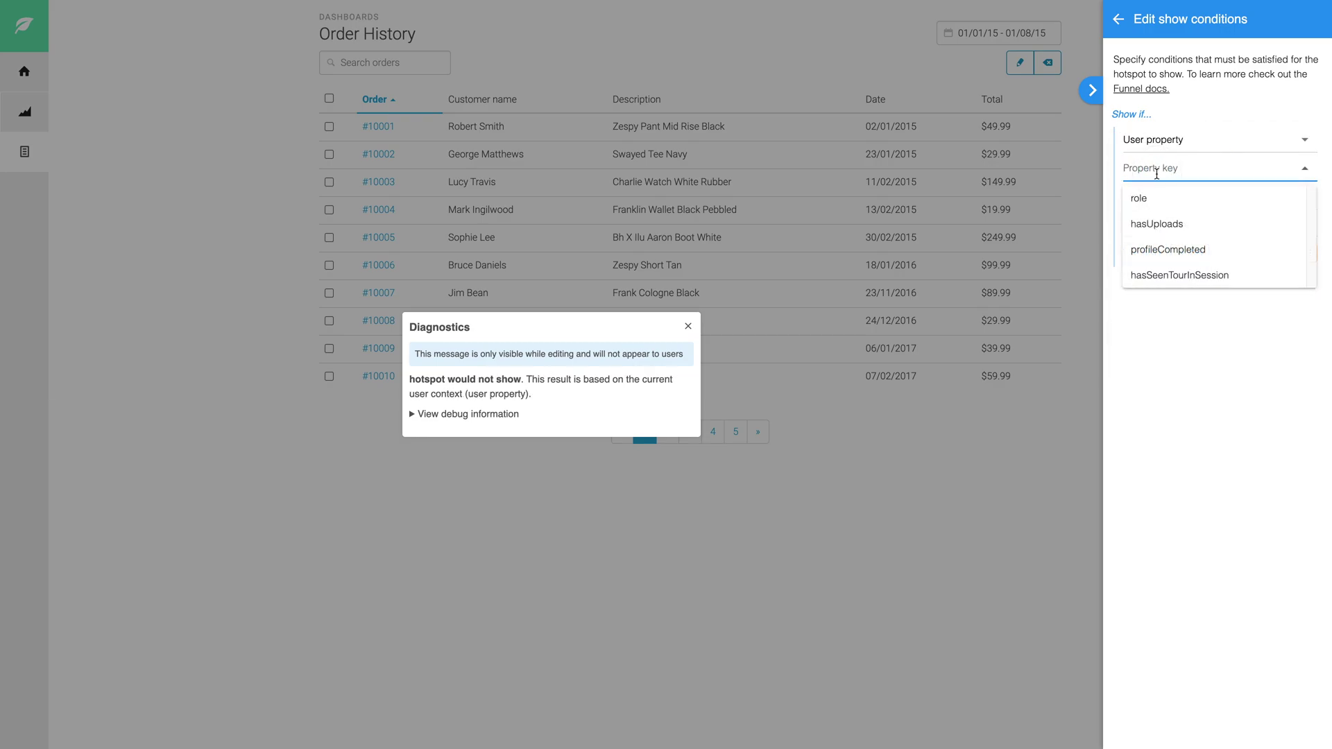
{"action": "left_click", "coordinate": [1156, 205]}
{"action": "left_click", "coordinate": [1149, 225]}
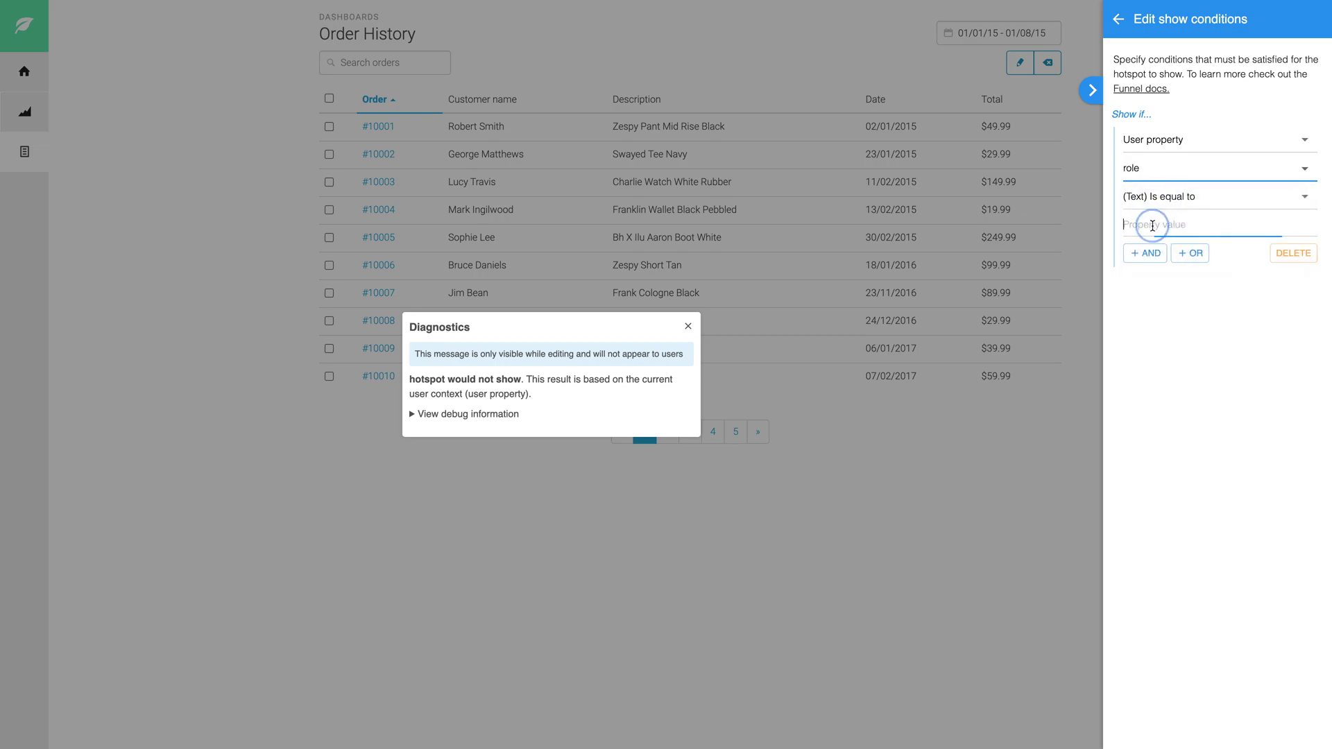
{"action": "type", "text": "admin"}
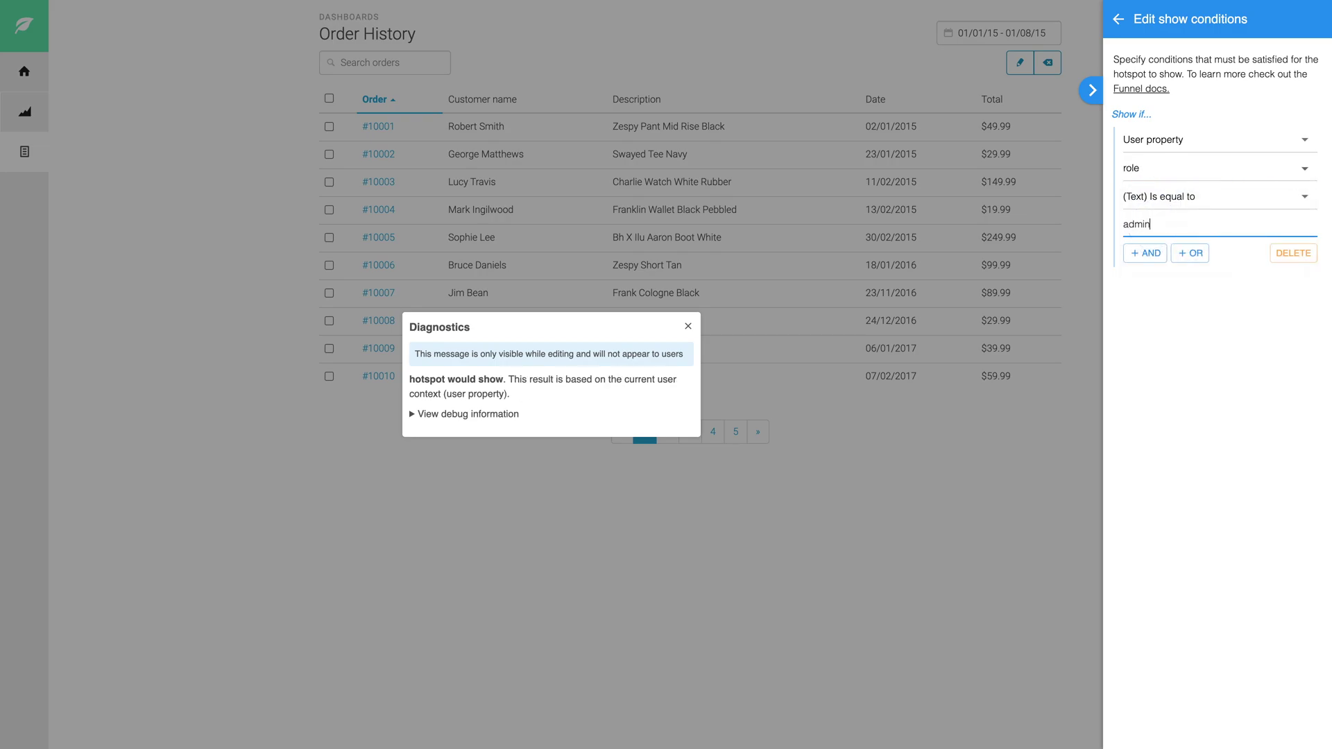
Apply the role == admin condition and save the Search hotspot.
{"action": "left_click", "coordinate": [1114, 25]}
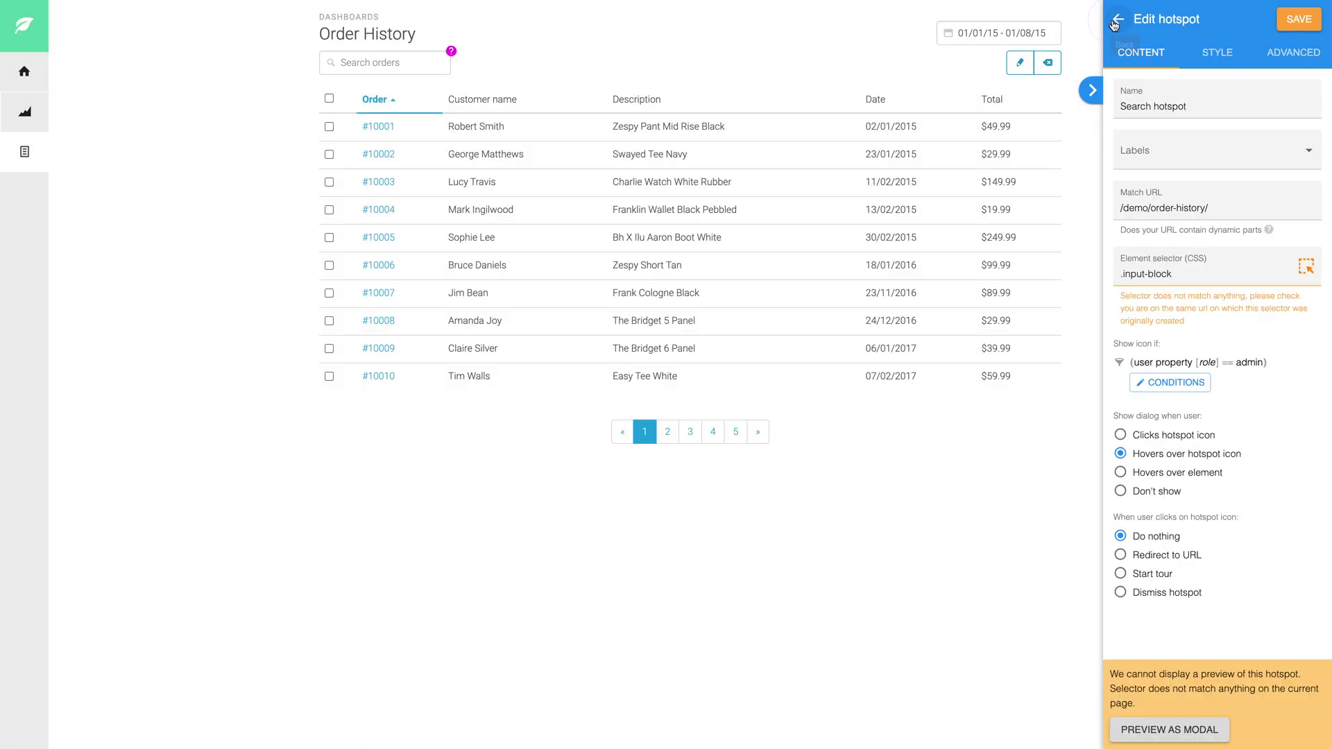
{"action": "left_click", "coordinate": [1296, 21]}
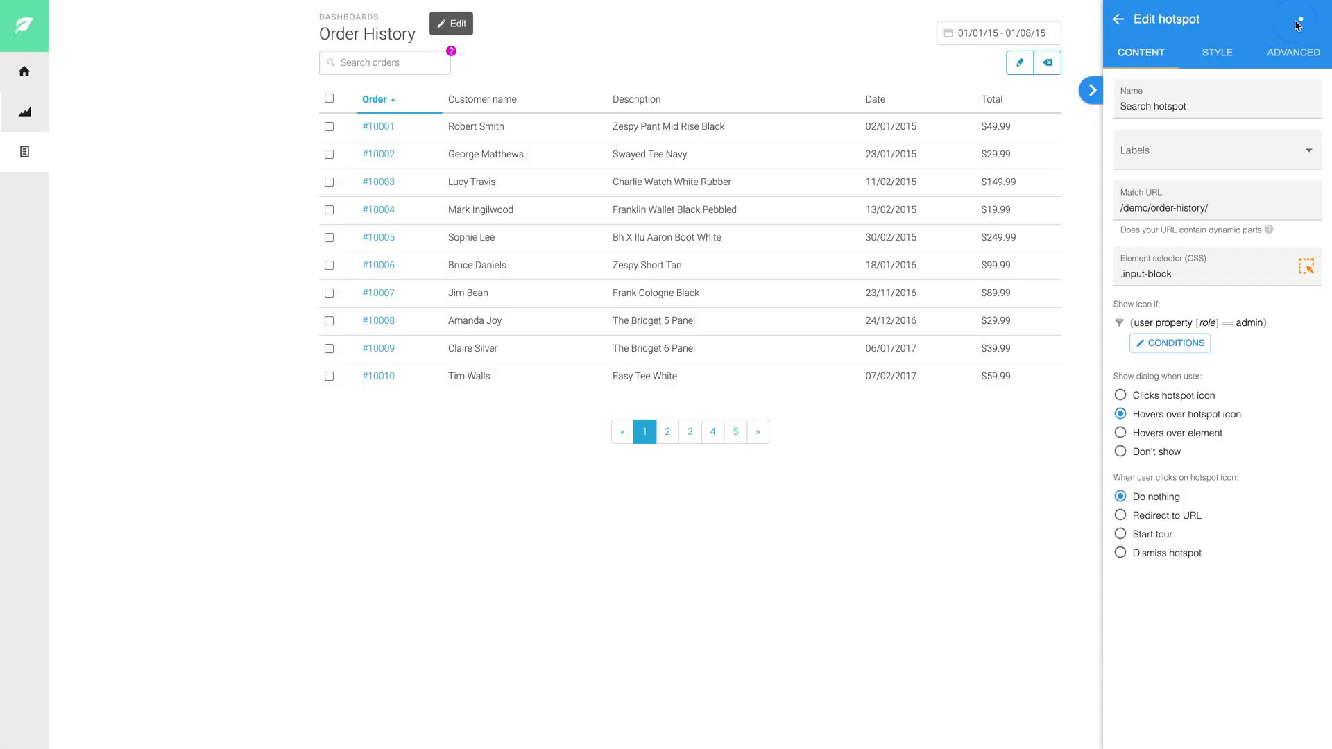